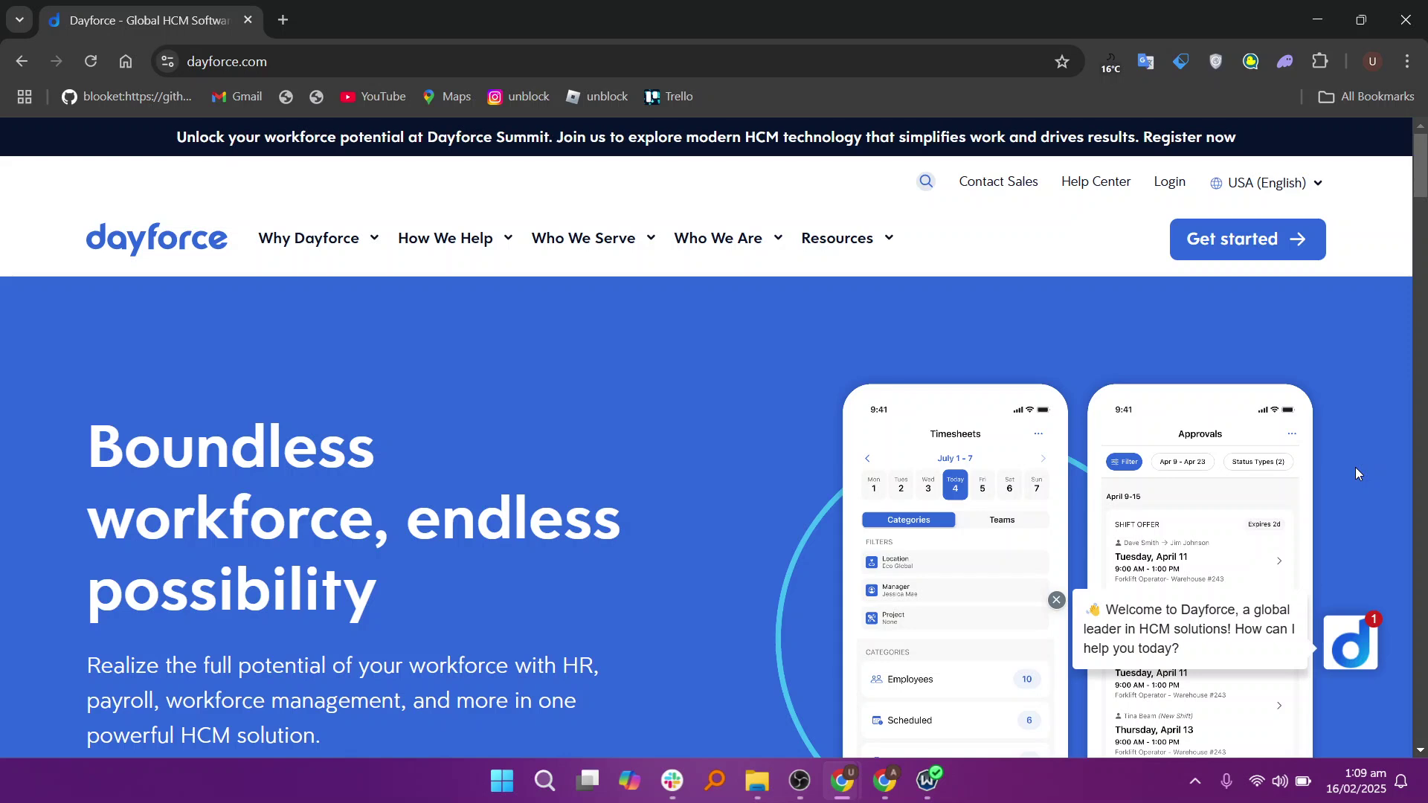
pyautogui.scroll(-2, 1355, 468)
pyautogui.scroll(-3, 1355, 467)
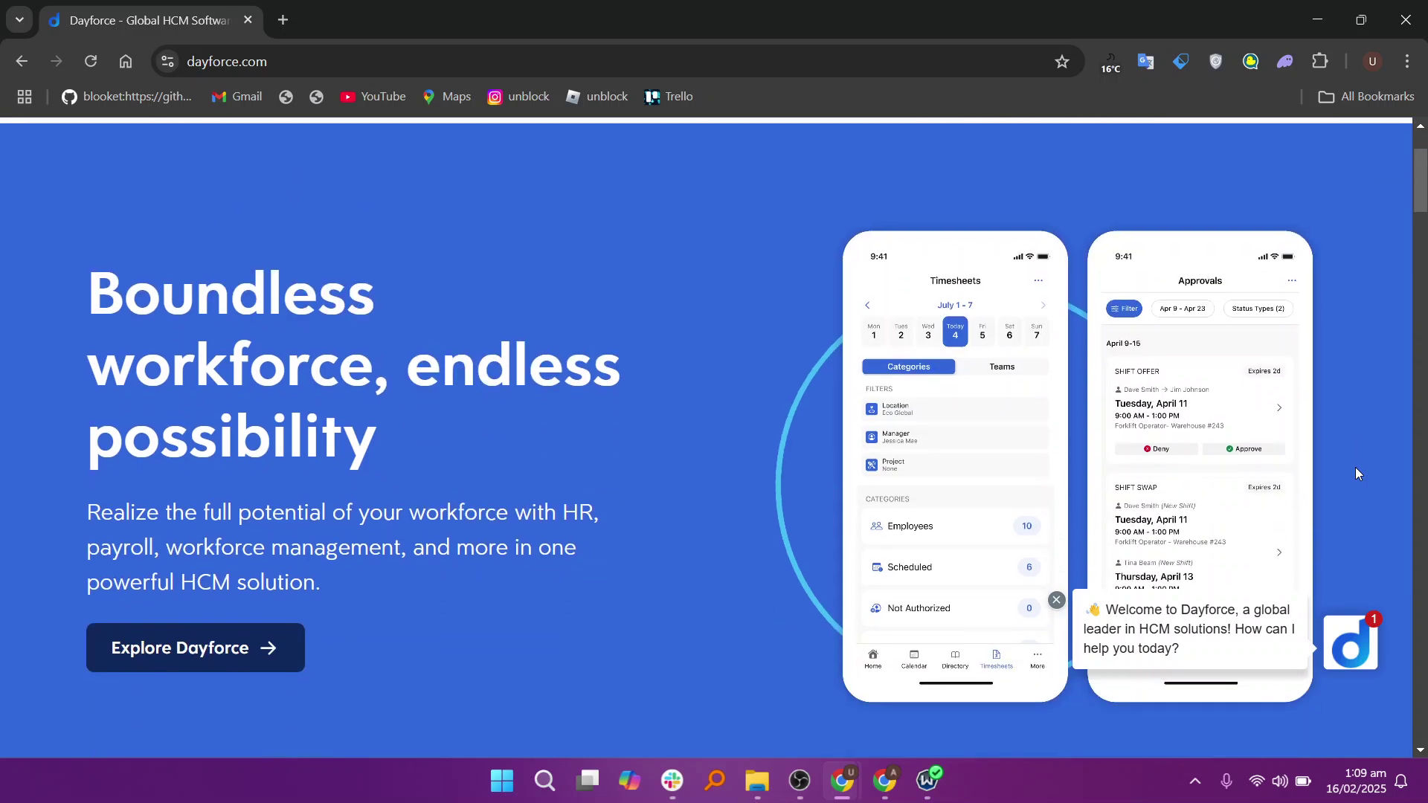
pyautogui.scroll(-1, 1356, 468)
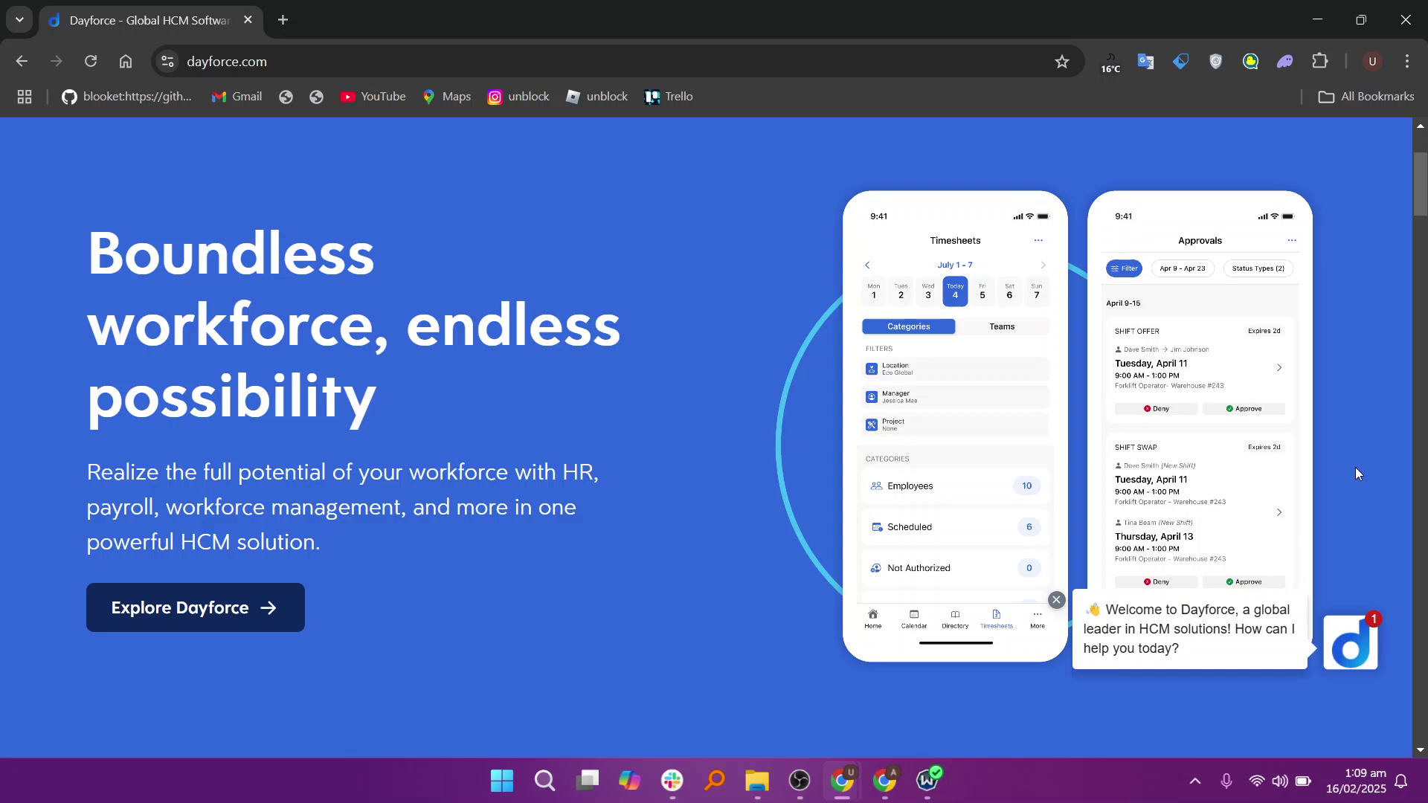
pyautogui.scroll(-5, 1355, 467)
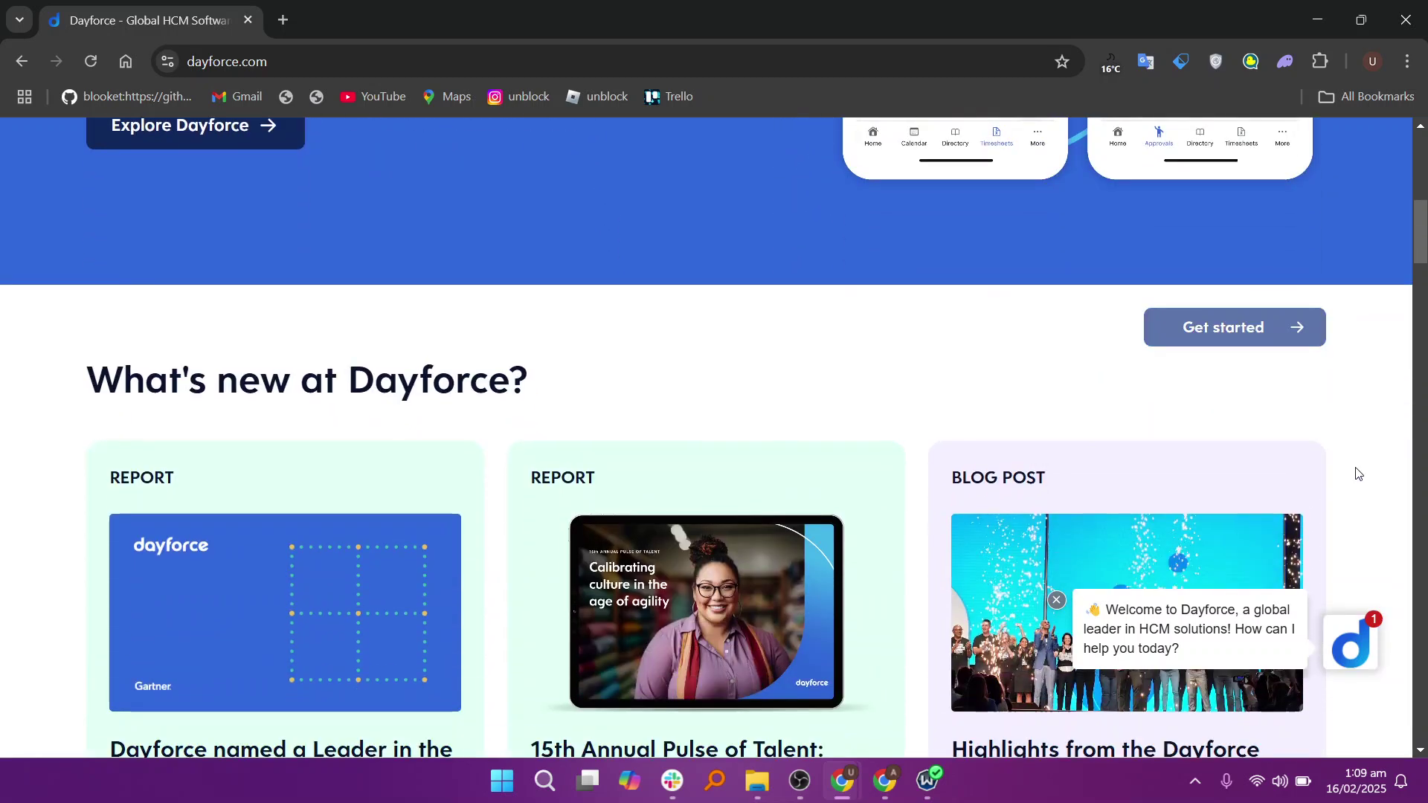
pyautogui.scroll(-3, 1358, 473)
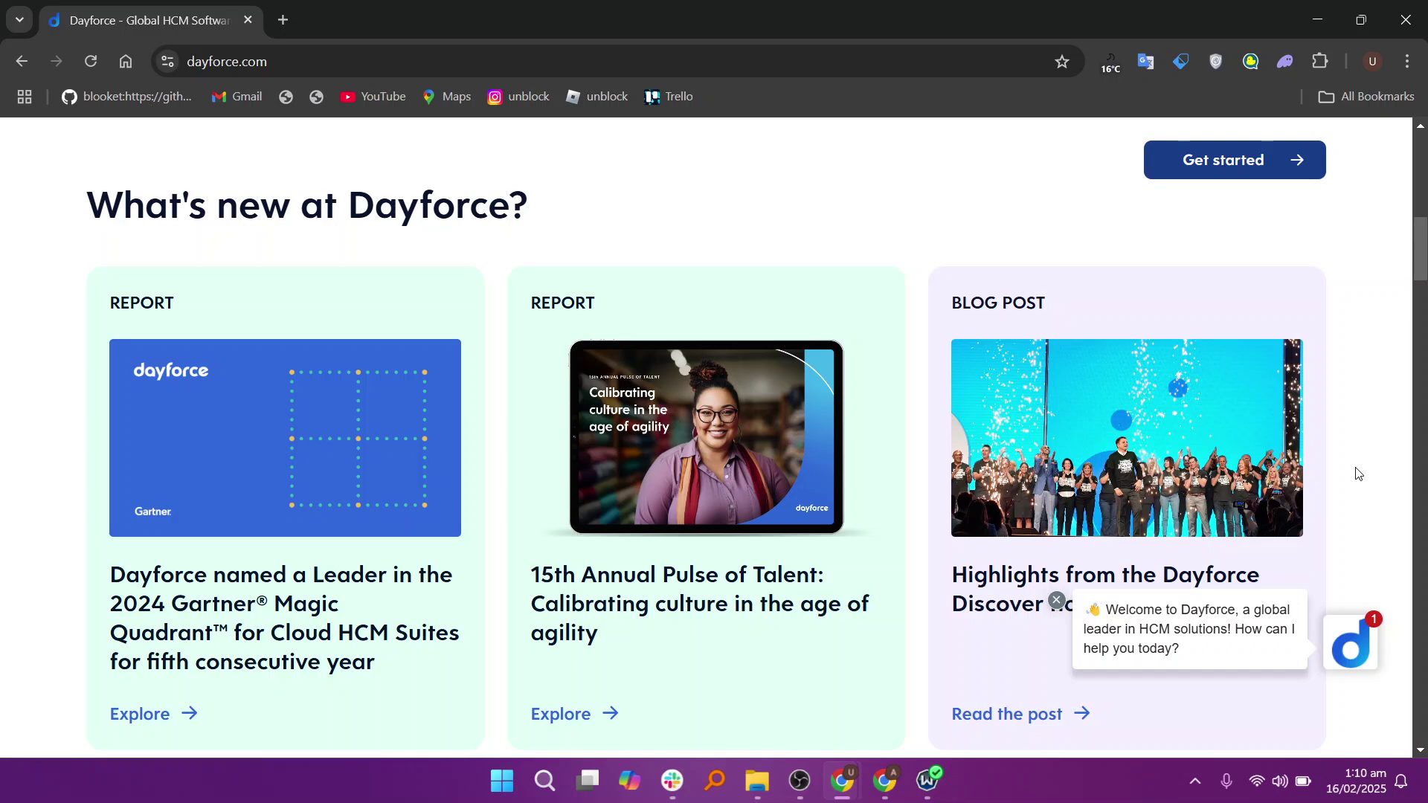
pyautogui.scroll(-1, 1358, 474)
pyautogui.scroll(-1, 1359, 475)
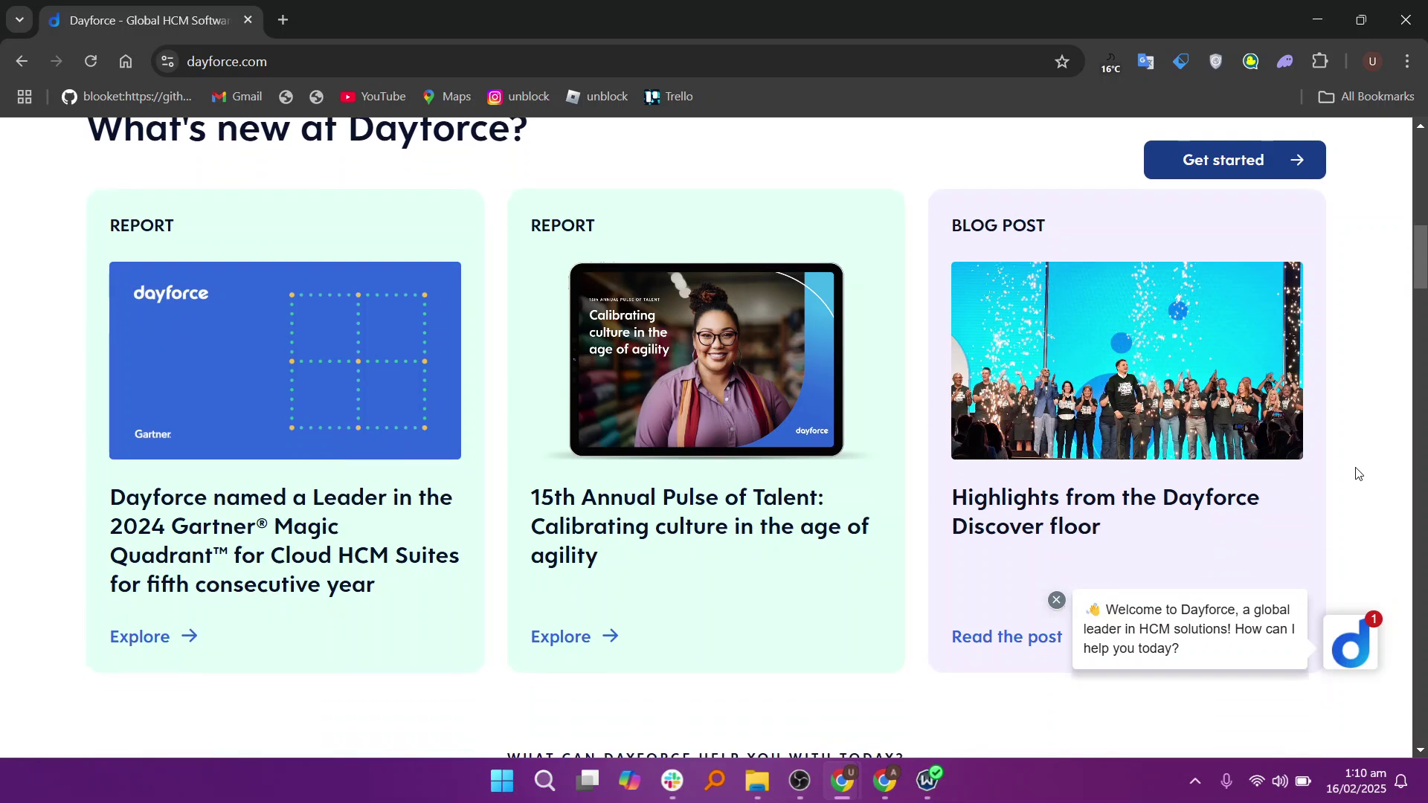
# Close the chat welcome popup covering the What's new cards.
pyautogui.click(1057, 600)
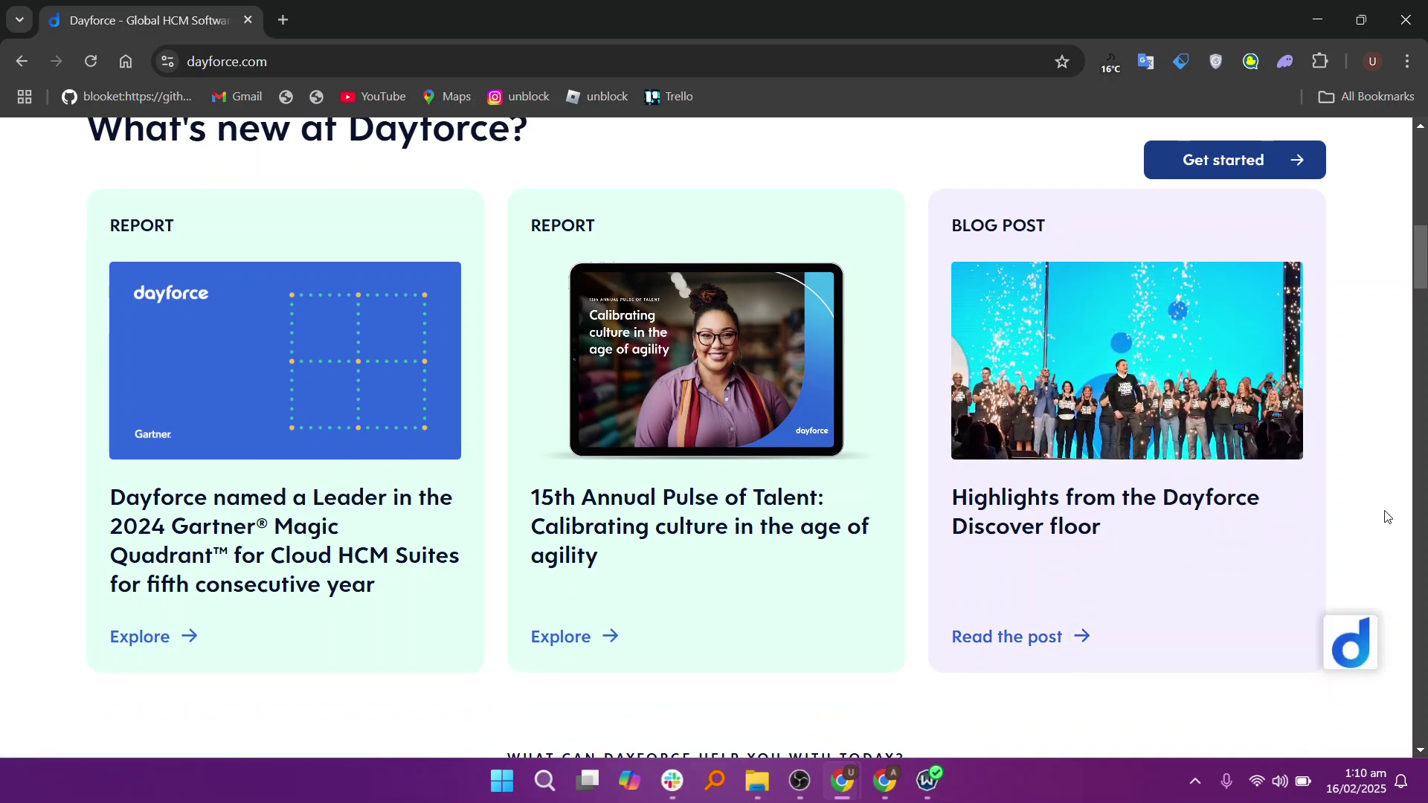
pyautogui.scroll(-1, 1387, 516)
pyautogui.scroll(-2, 1387, 516)
pyautogui.scroll(-3, 1387, 516)
pyautogui.scroll(-1, 1387, 517)
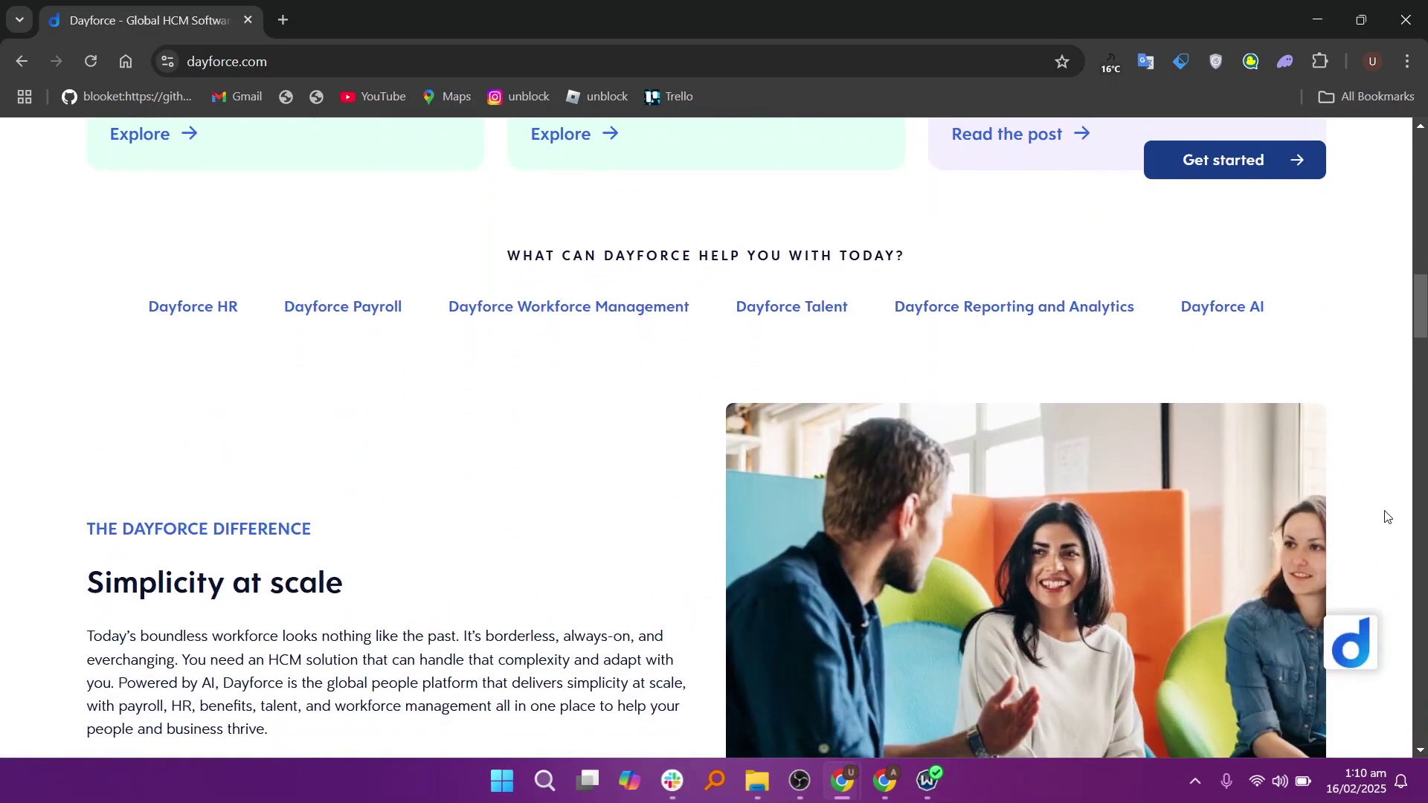
pyautogui.scroll(-1, 1388, 517)
pyautogui.scroll(-1, 1387, 517)
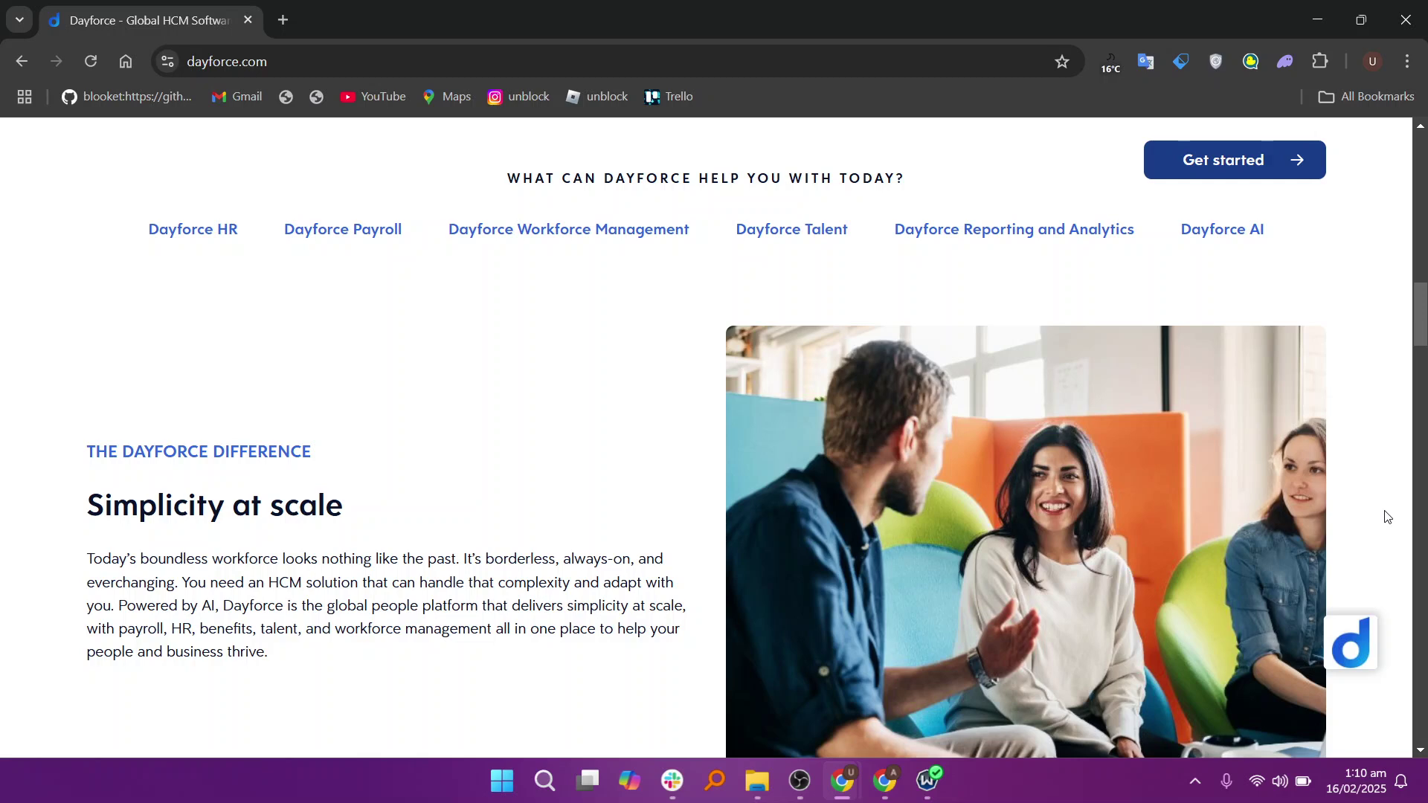
pyautogui.scroll(-5, 1387, 516)
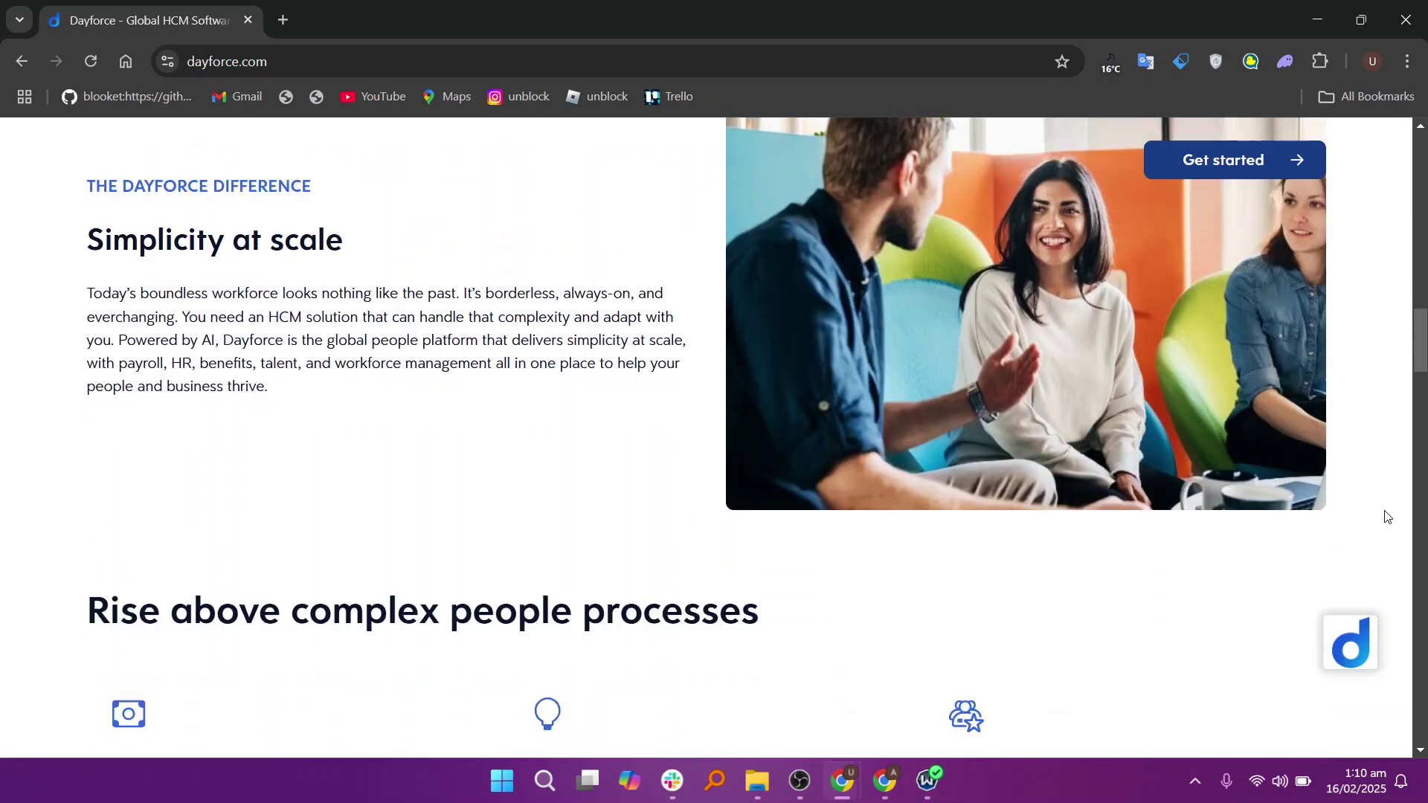
pyautogui.scroll(-4, 1387, 517)
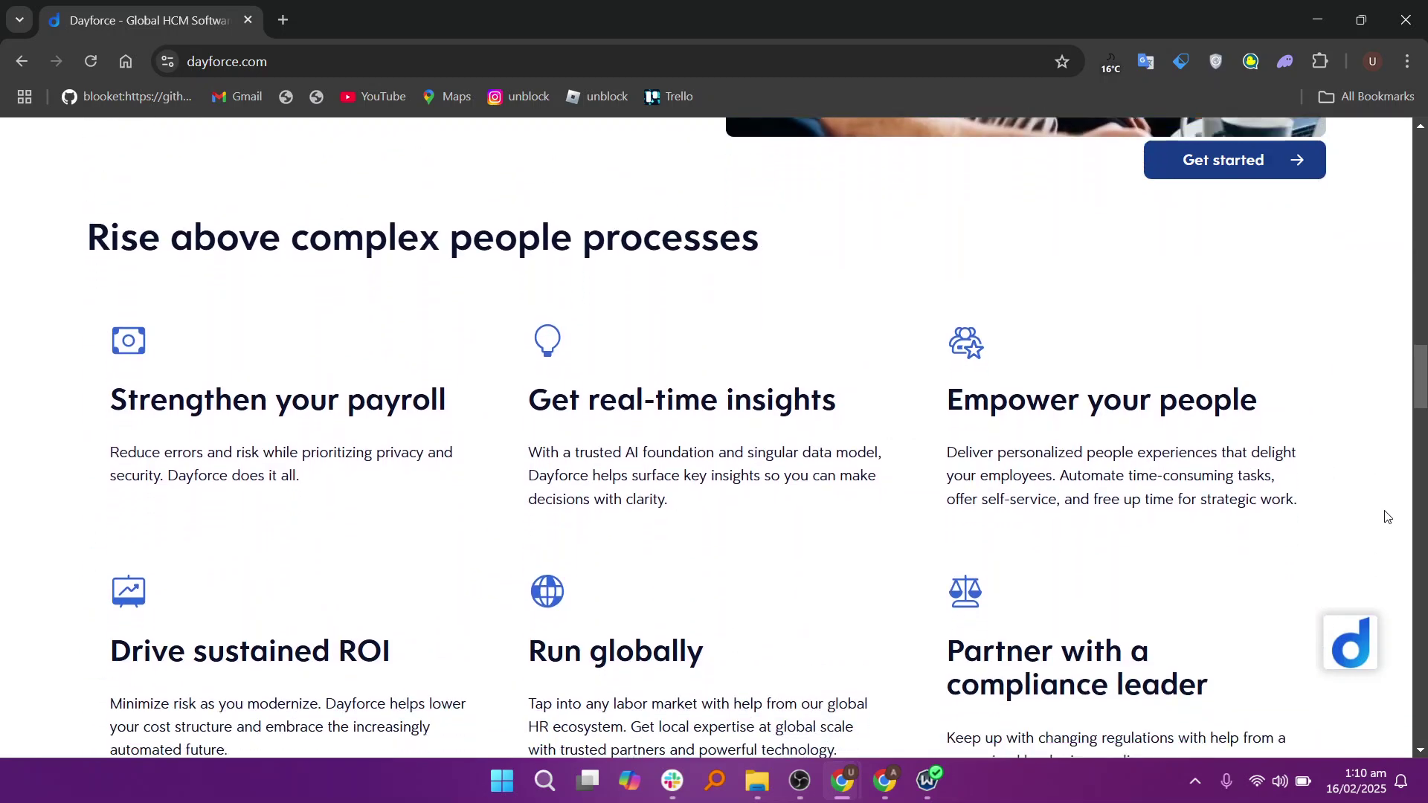
pyautogui.scroll(-1, 1387, 516)
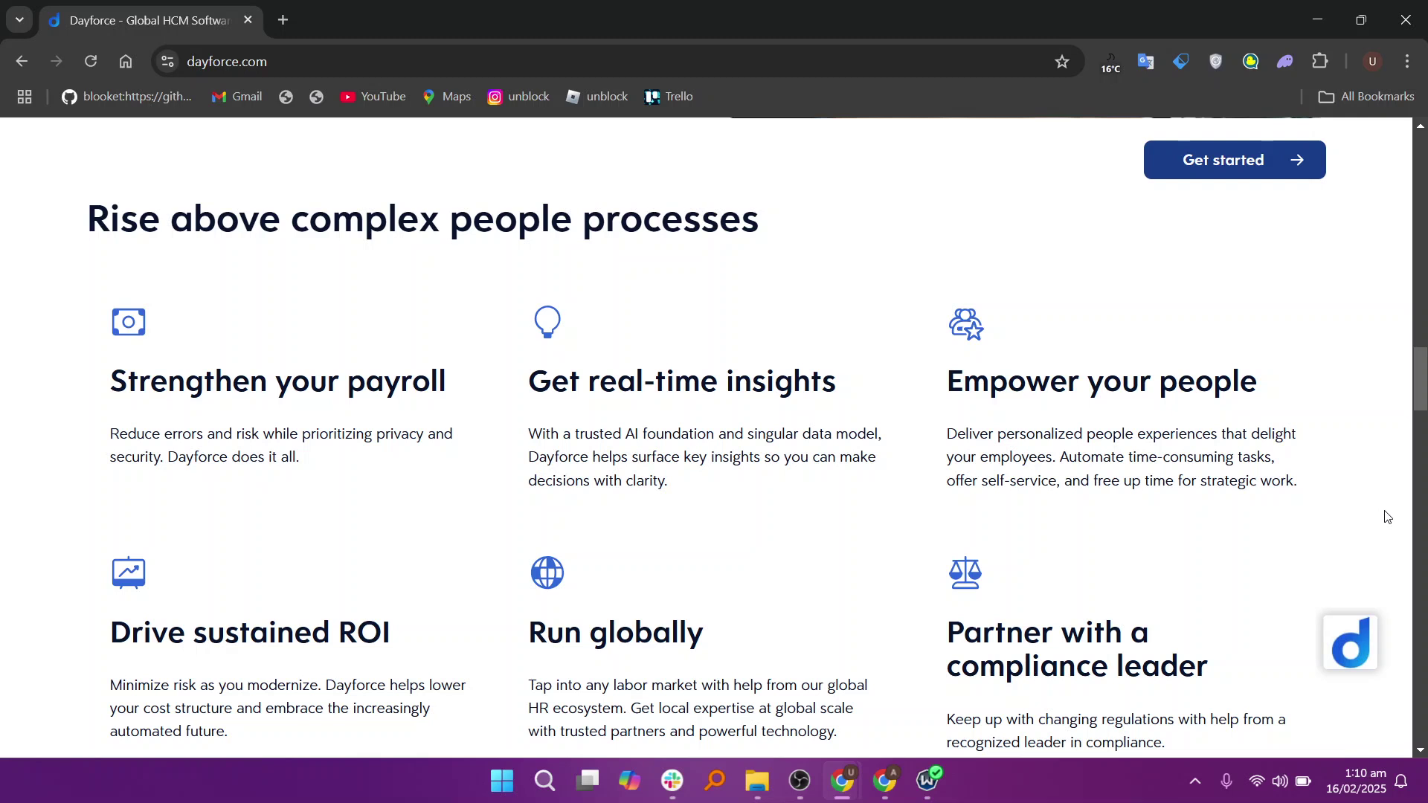
pyautogui.scroll(-2, 1387, 517)
pyautogui.scroll(-1, 1386, 517)
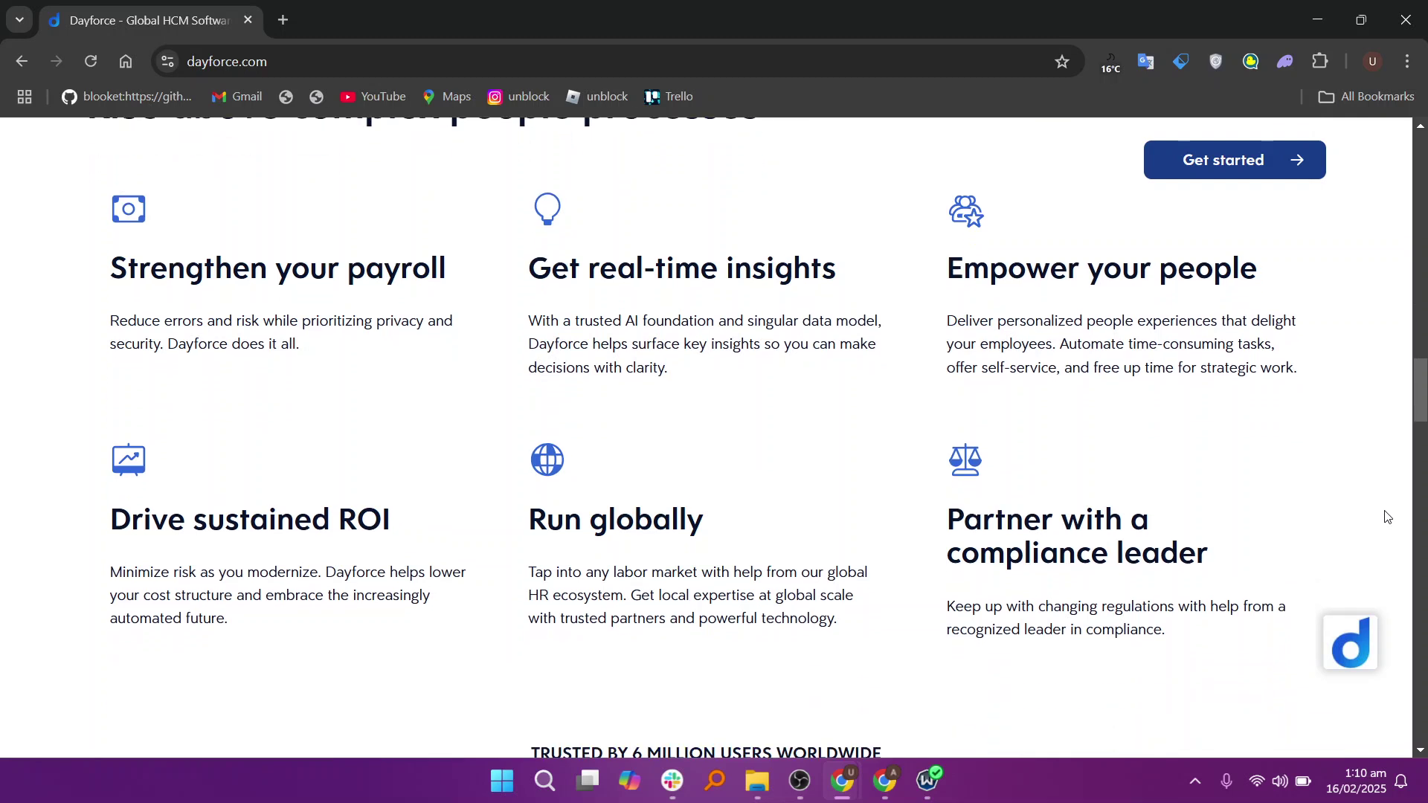
pyautogui.scroll(1, 1387, 517)
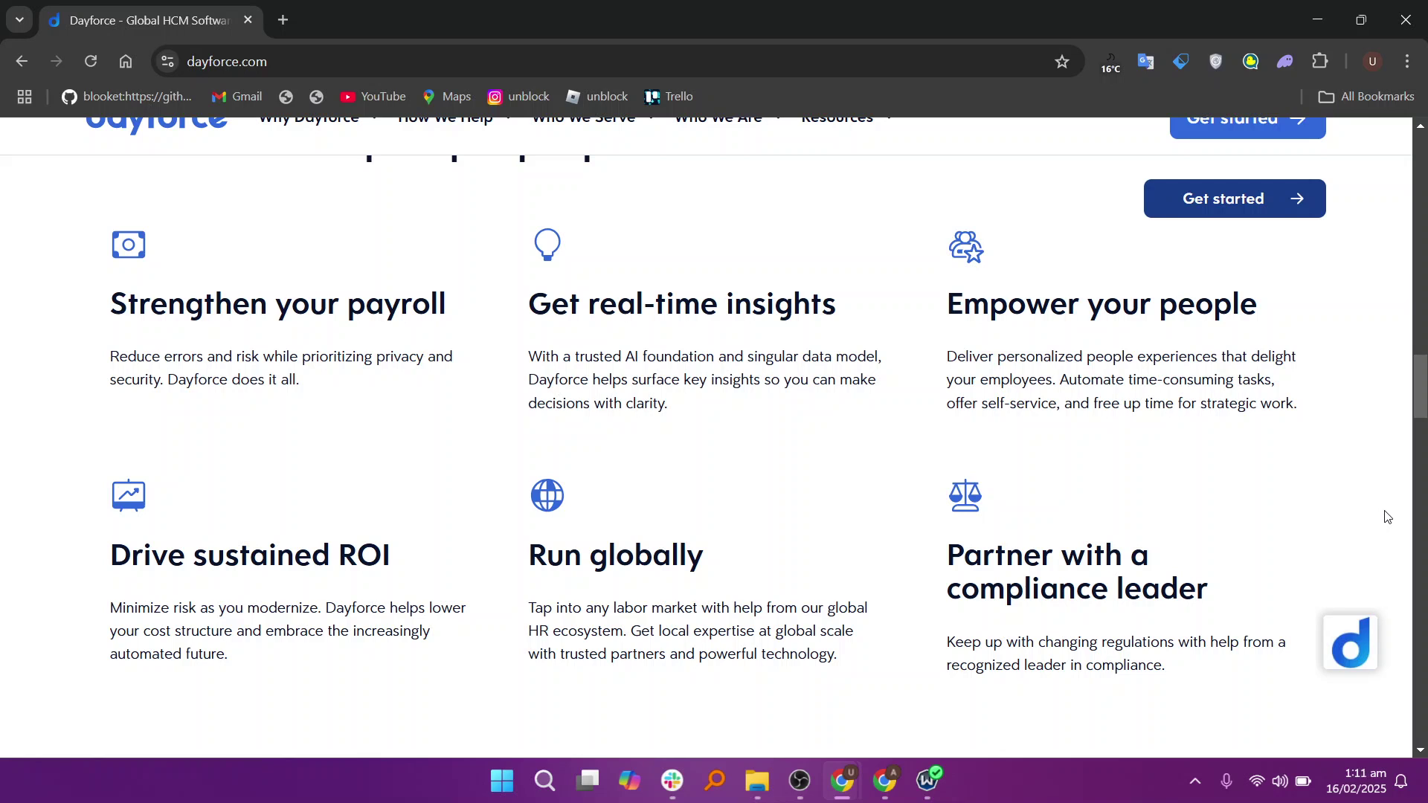
pyautogui.scroll(-2, 1387, 517)
pyautogui.scroll(-3, 1386, 516)
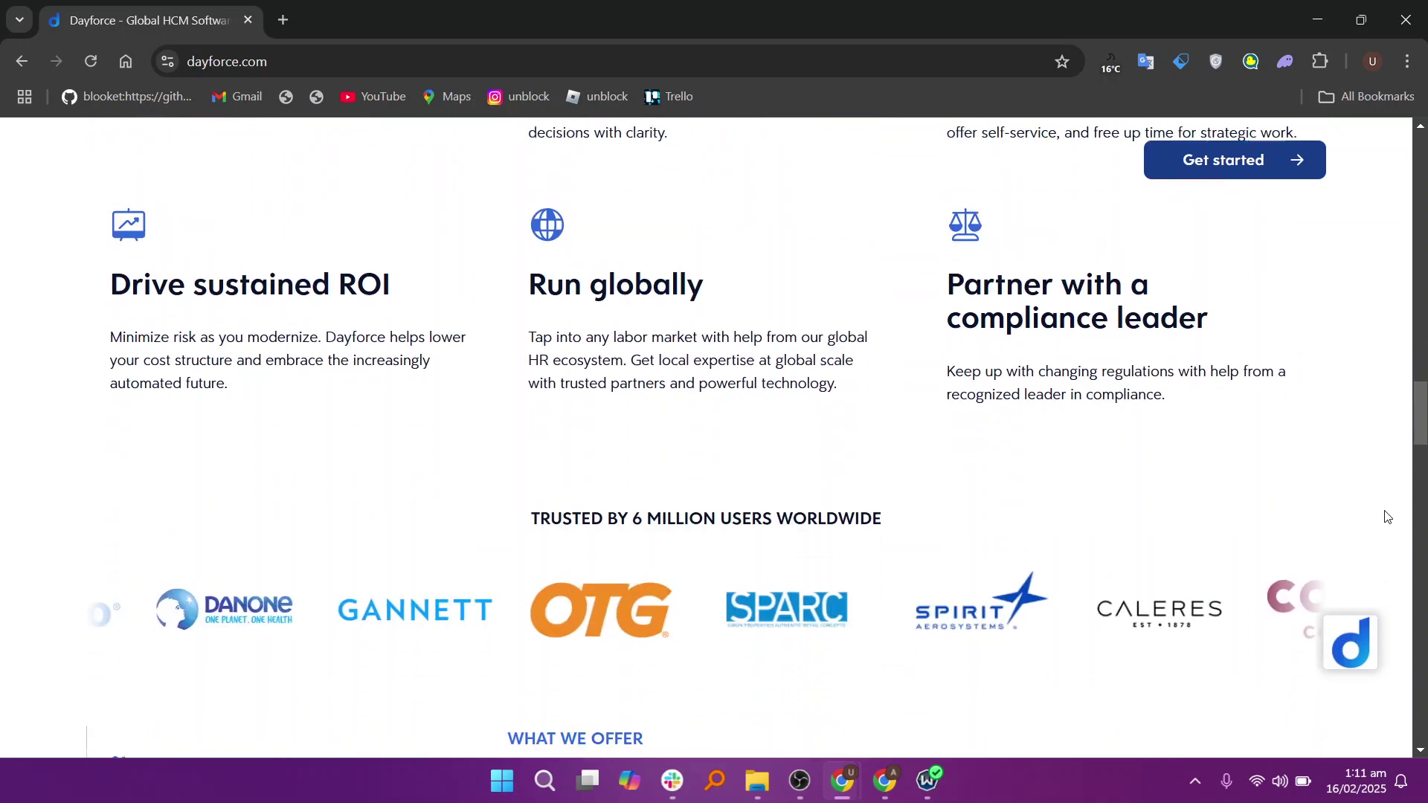
pyautogui.scroll(-3, 1387, 517)
pyautogui.scroll(-1, 1387, 516)
pyautogui.scroll(-1, 1387, 517)
pyautogui.scroll(-1, 1387, 516)
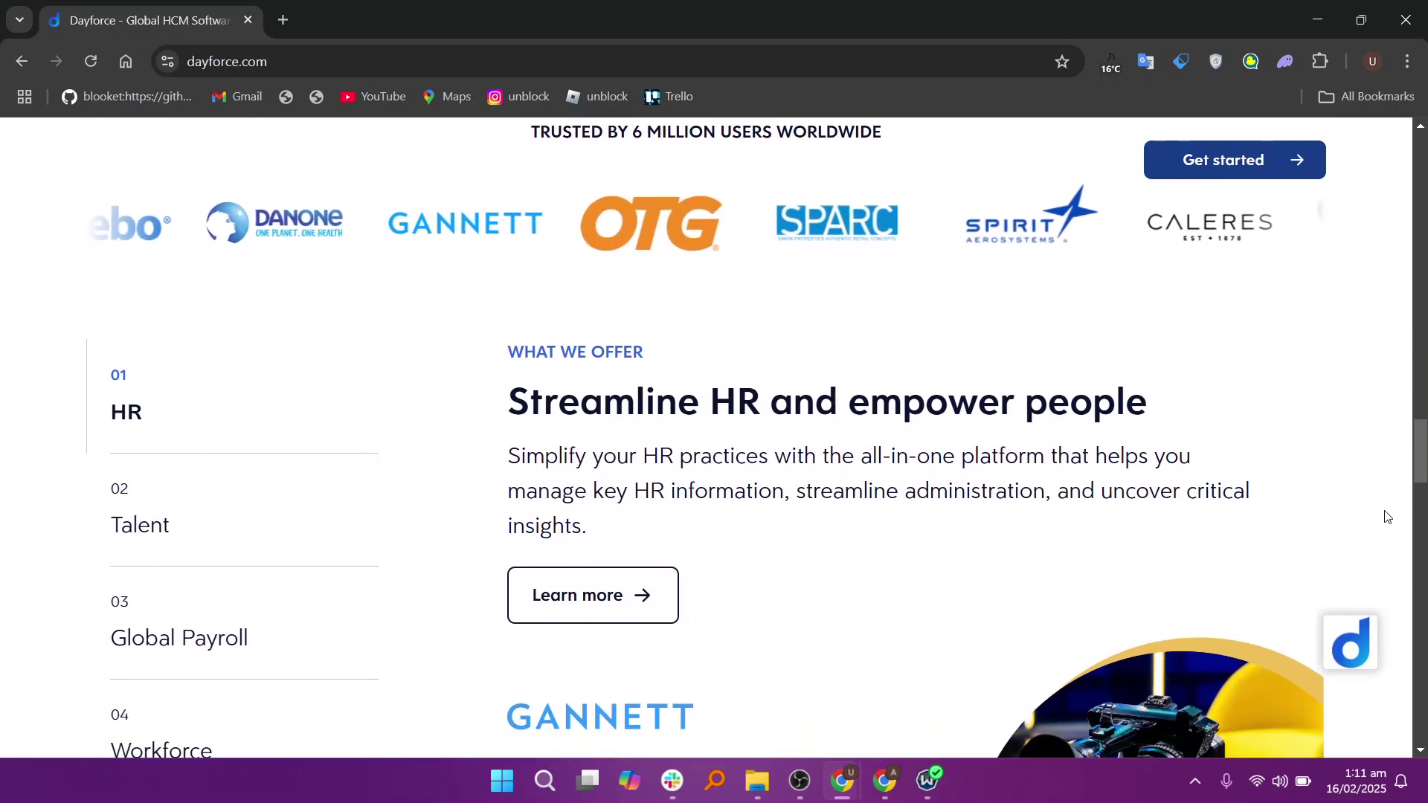
pyautogui.scroll(-1, 1387, 517)
pyautogui.scroll(-1, 1388, 517)
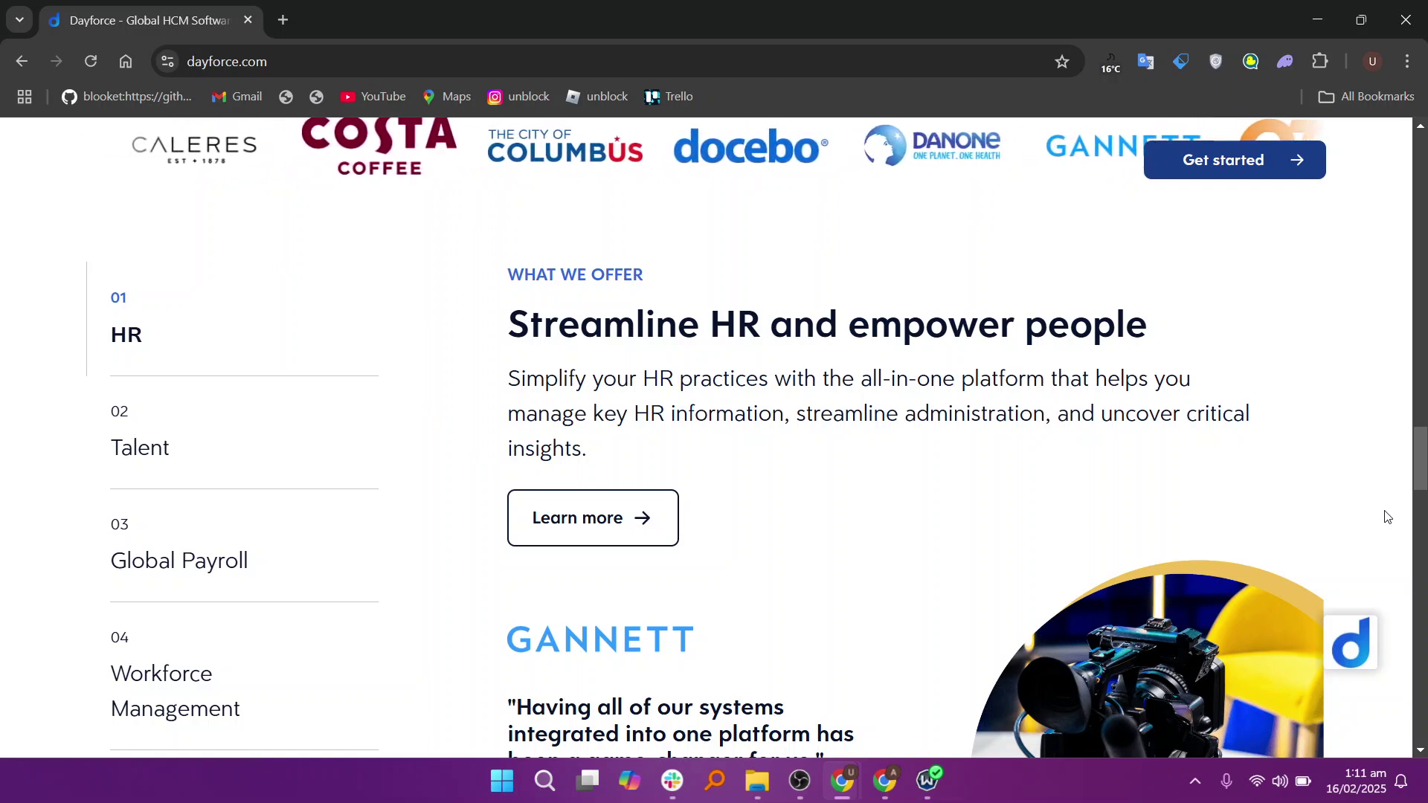
pyautogui.scroll(-1, 1387, 517)
pyautogui.scroll(-2, 1387, 517)
pyautogui.scroll(-3, 1388, 517)
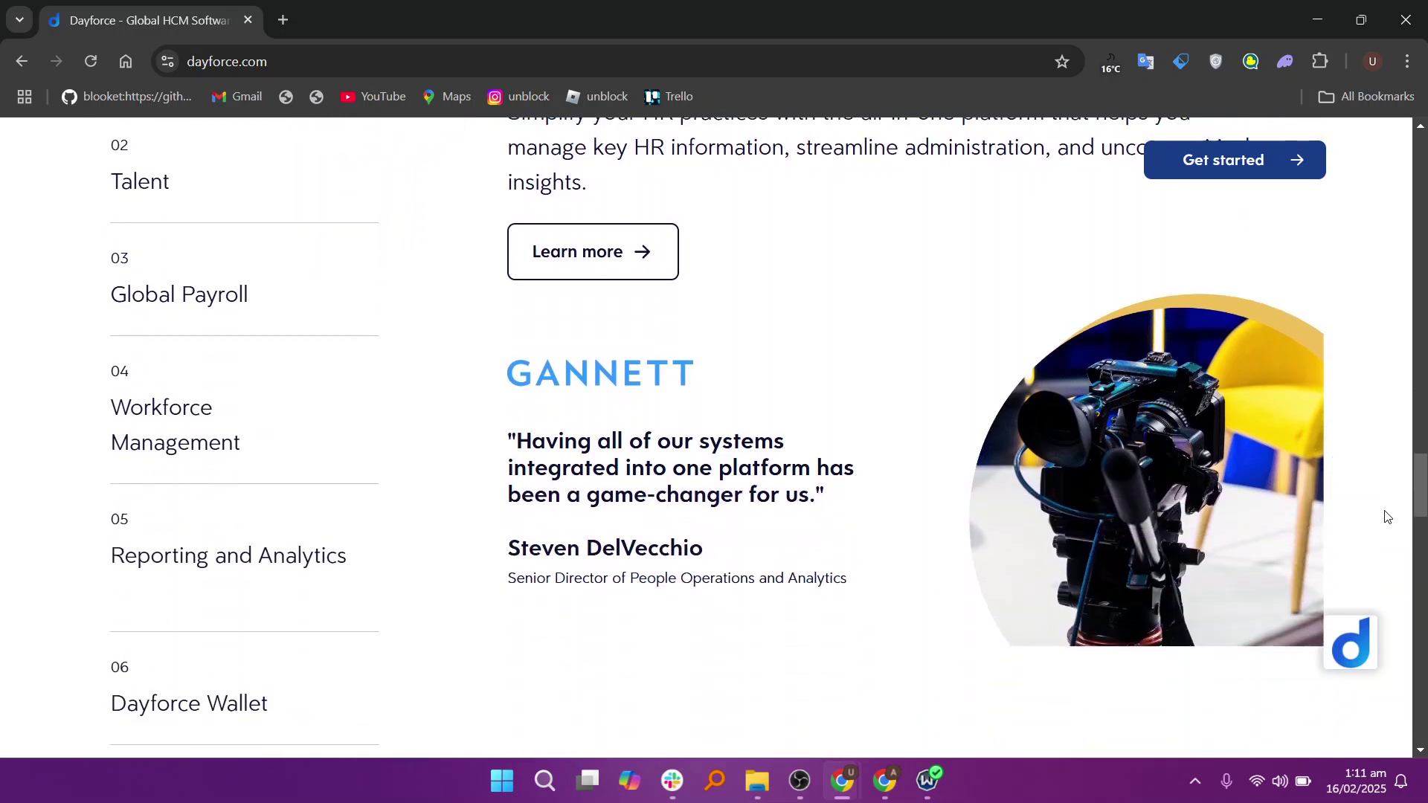
pyautogui.scroll(-2, 1387, 517)
pyautogui.scroll(-1, 1387, 516)
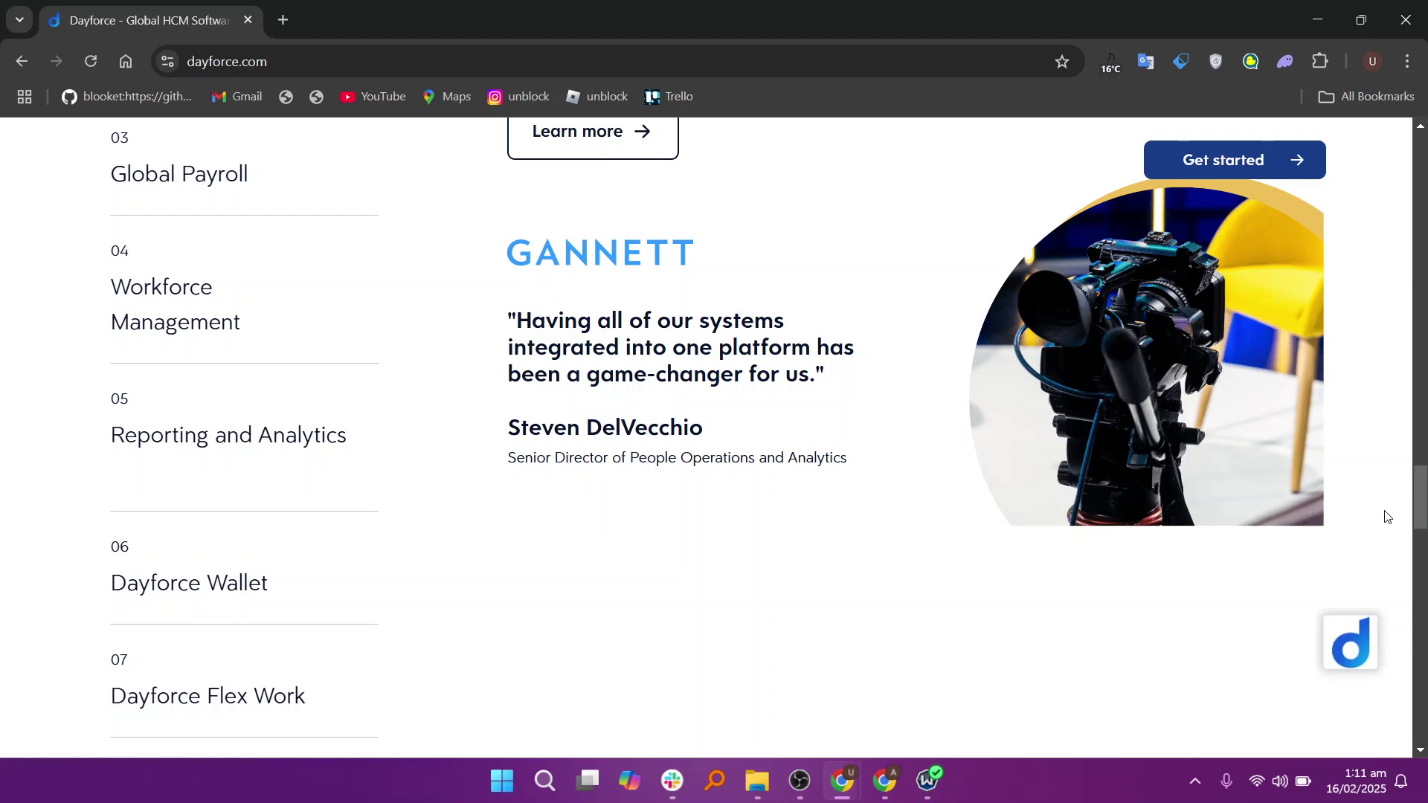
pyautogui.scroll(-2, 1387, 517)
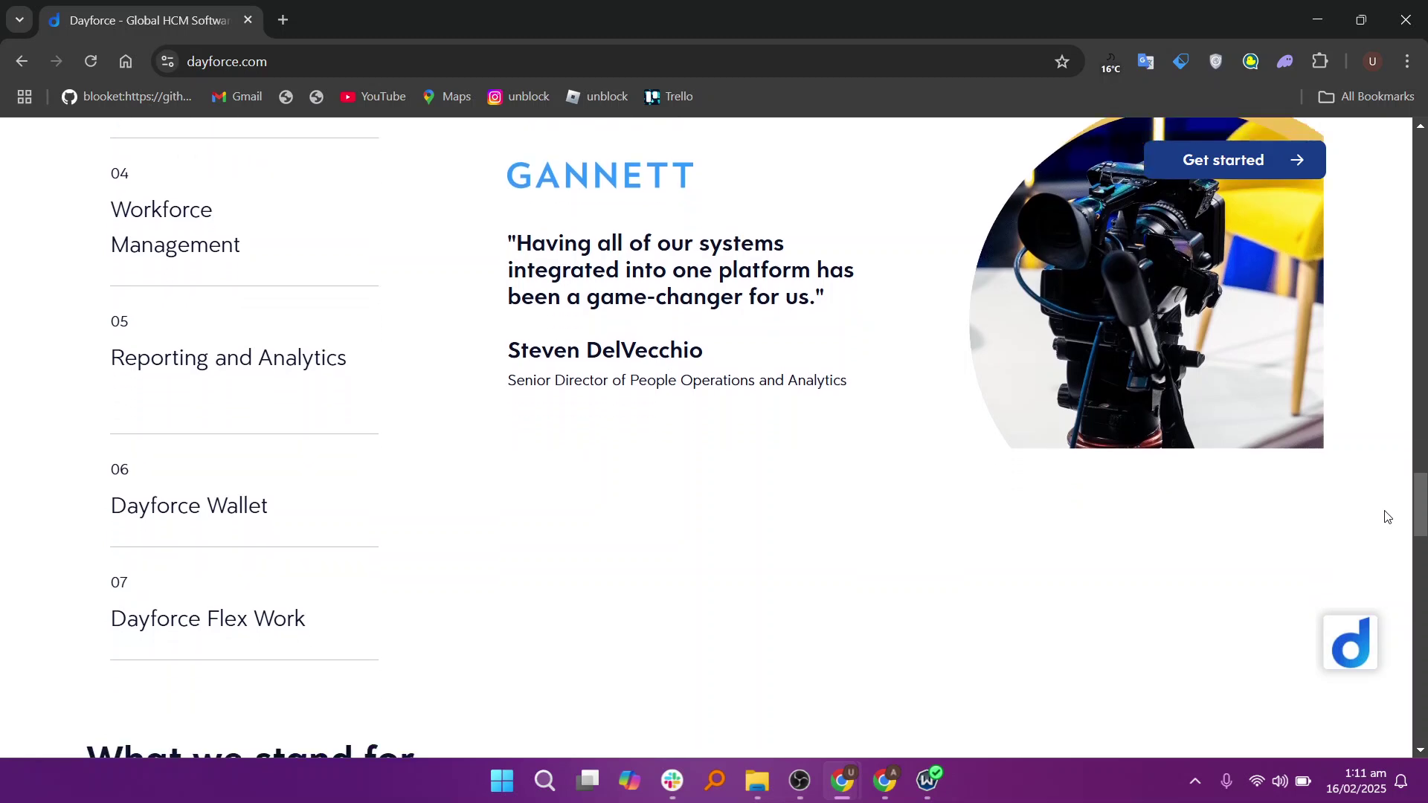
pyautogui.scroll(-2, 1387, 517)
pyautogui.scroll(-1, 1387, 517)
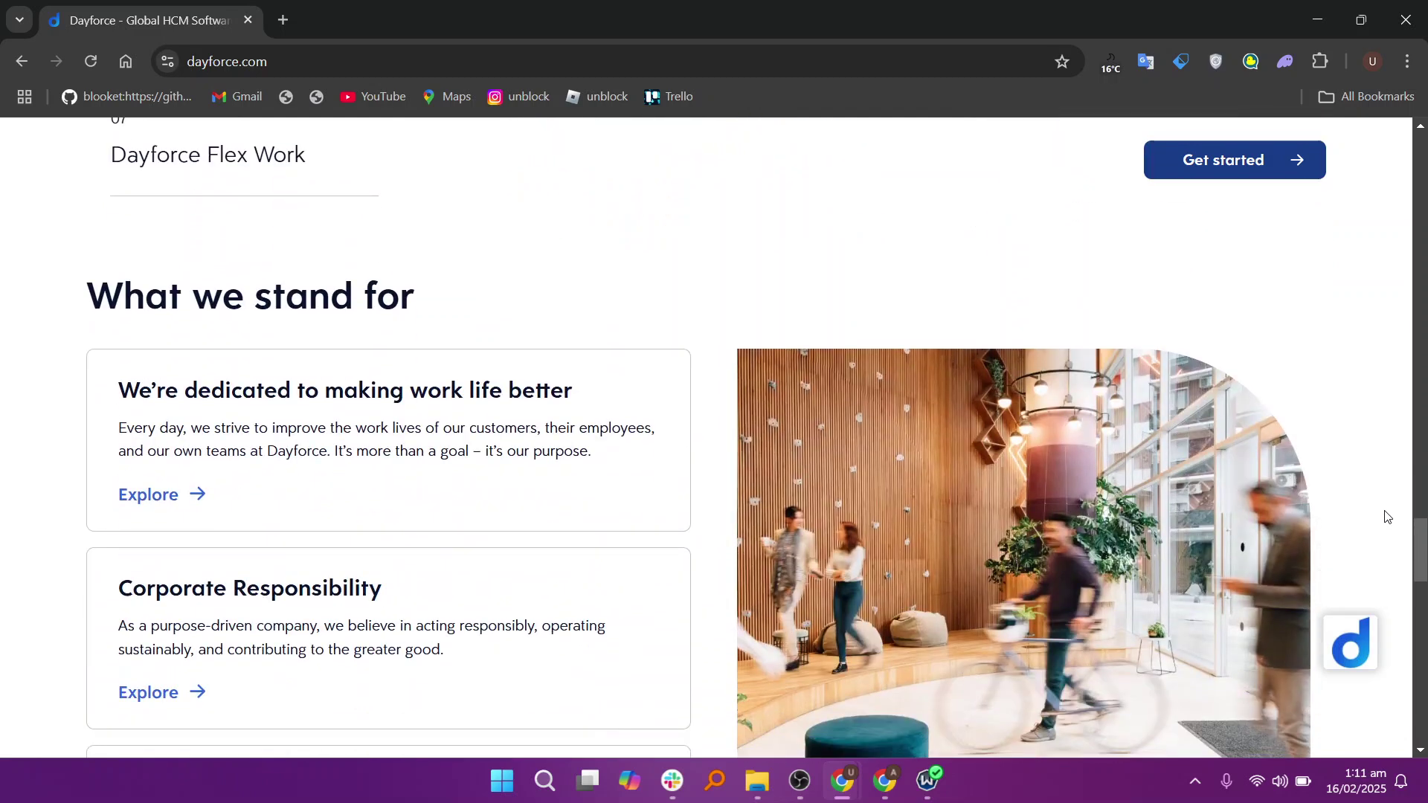
pyautogui.scroll(-1, 1387, 517)
pyautogui.scroll(-1, 1387, 516)
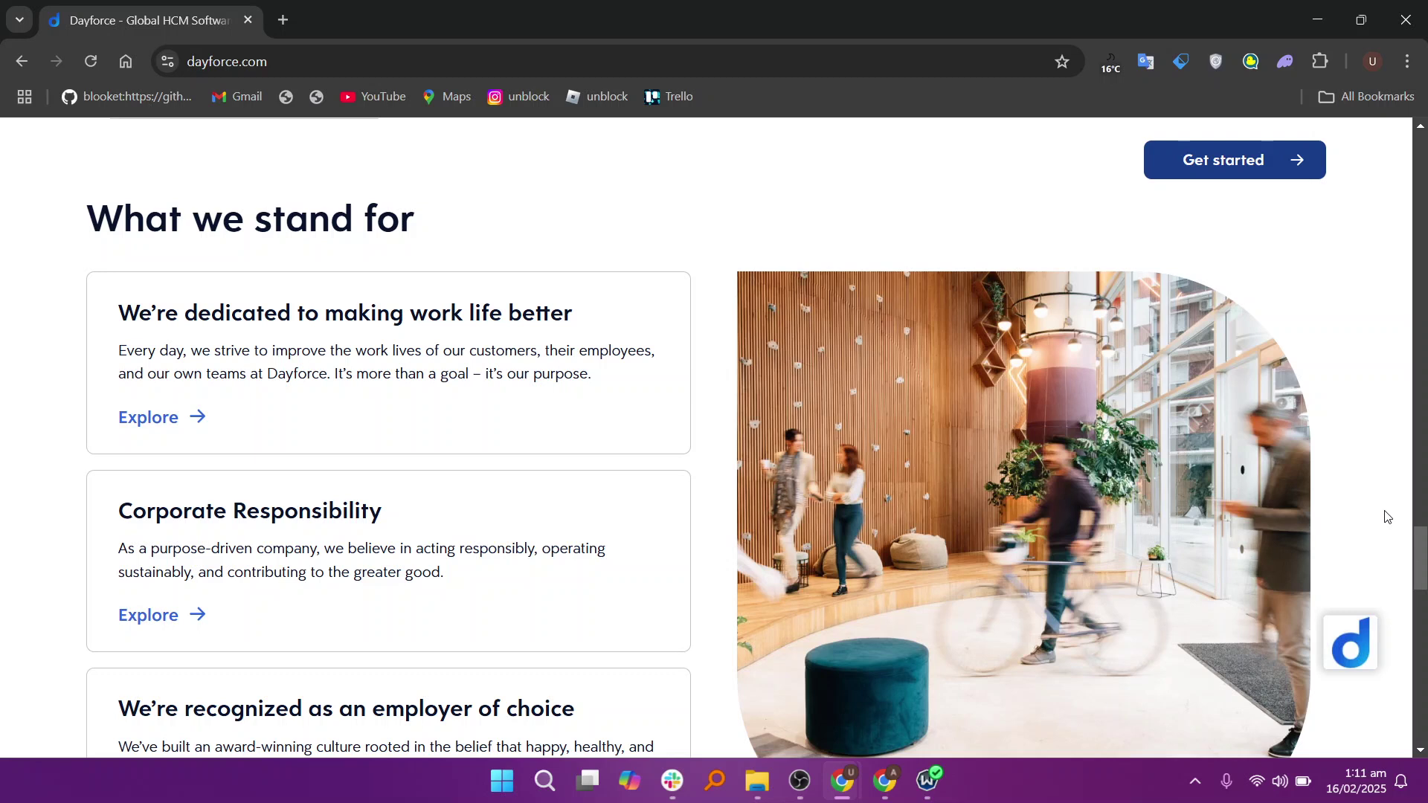
pyautogui.scroll(-4, 1387, 517)
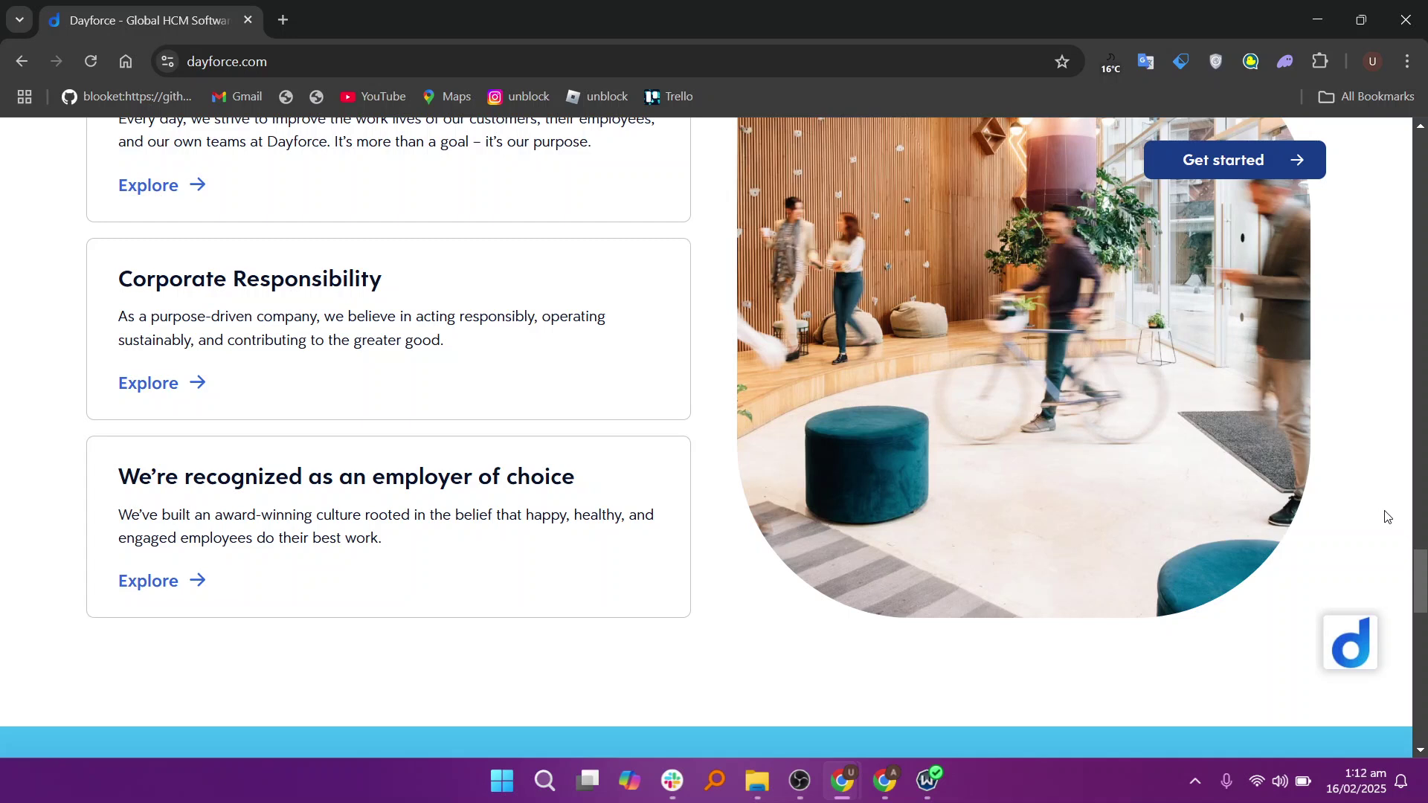
pyautogui.scroll(-1, 1386, 516)
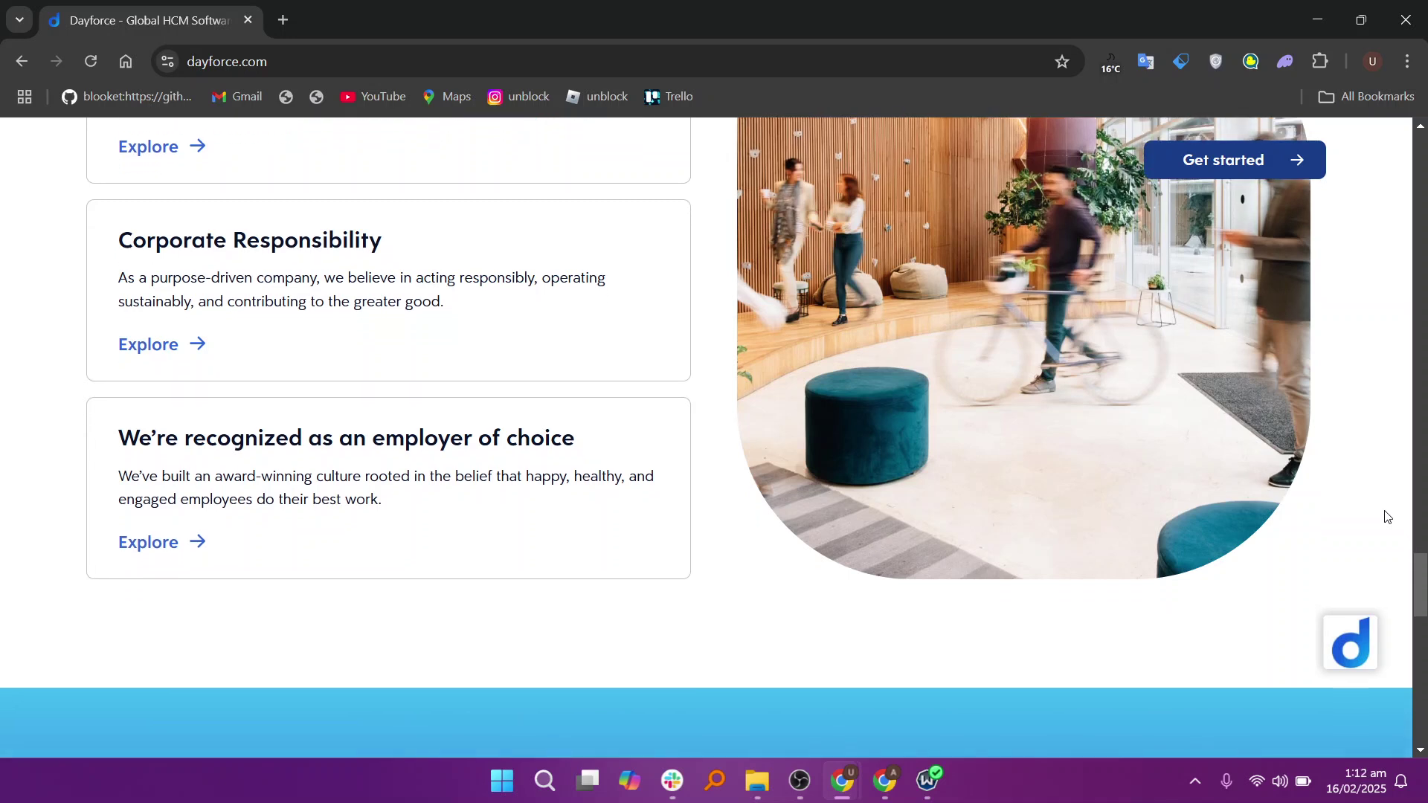
pyautogui.scroll(-4, 1388, 517)
pyautogui.scroll(-3, 1388, 517)
pyautogui.scroll(-1, 1387, 516)
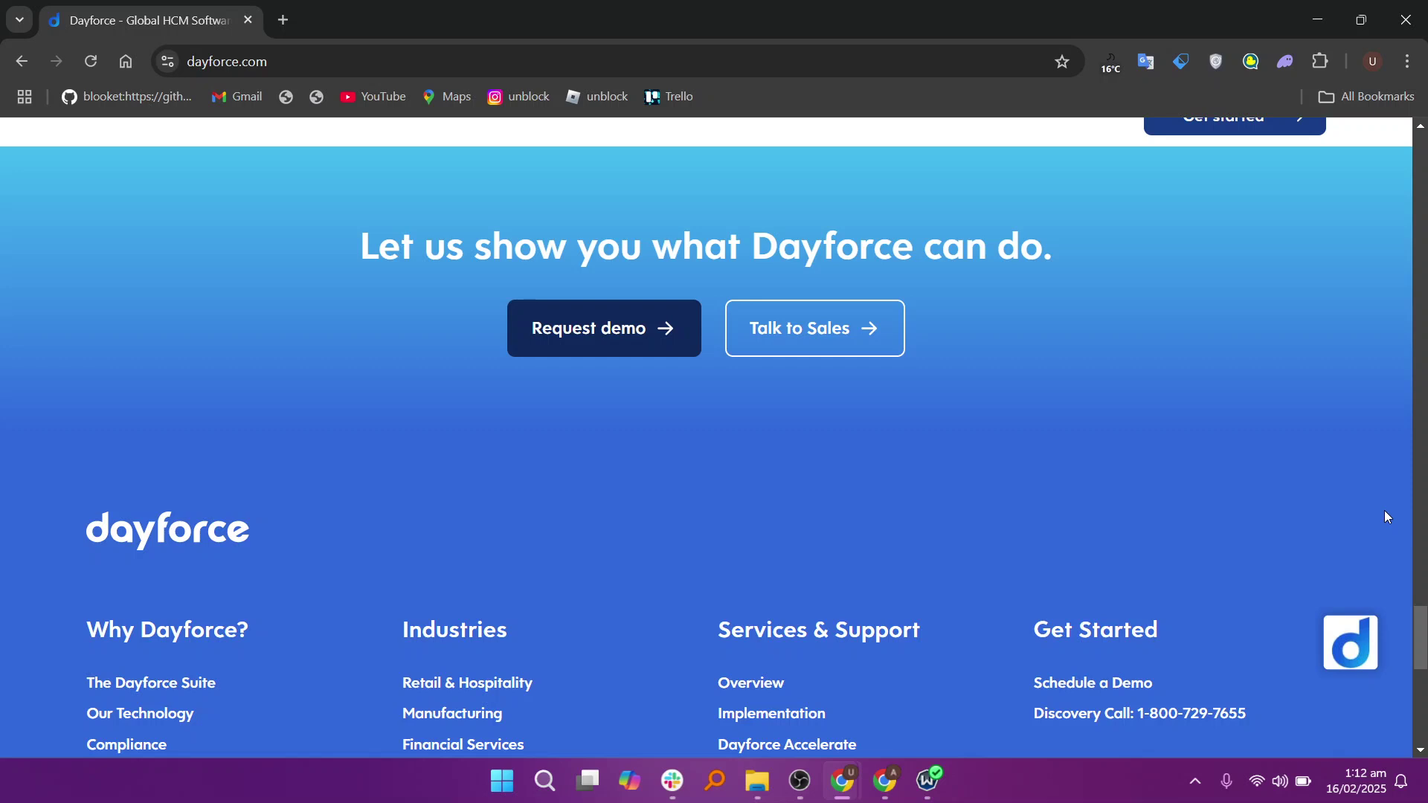
pyautogui.scroll(-1, 1384, 509)
pyautogui.scroll(-2, 1385, 510)
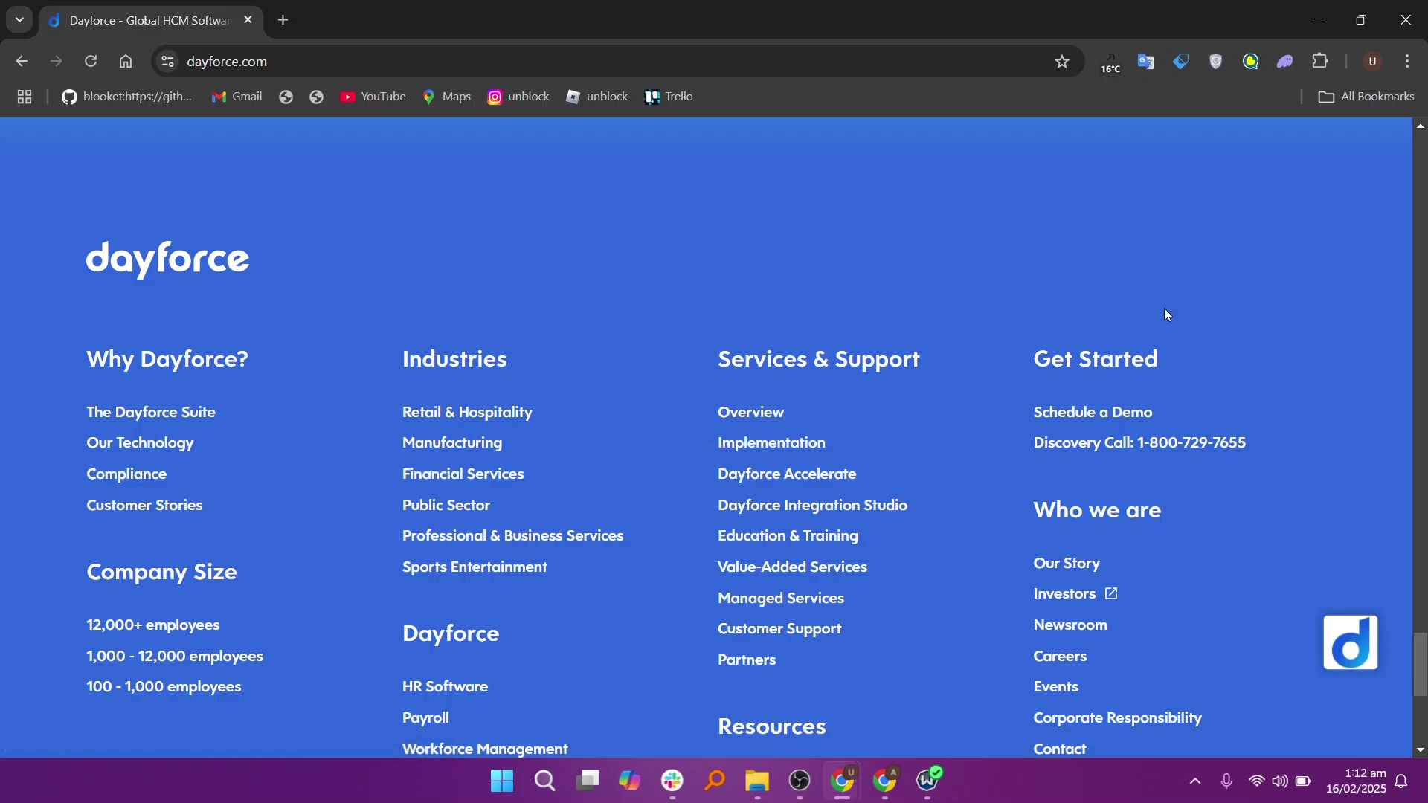
pyautogui.scroll(-3, 1212, 326)
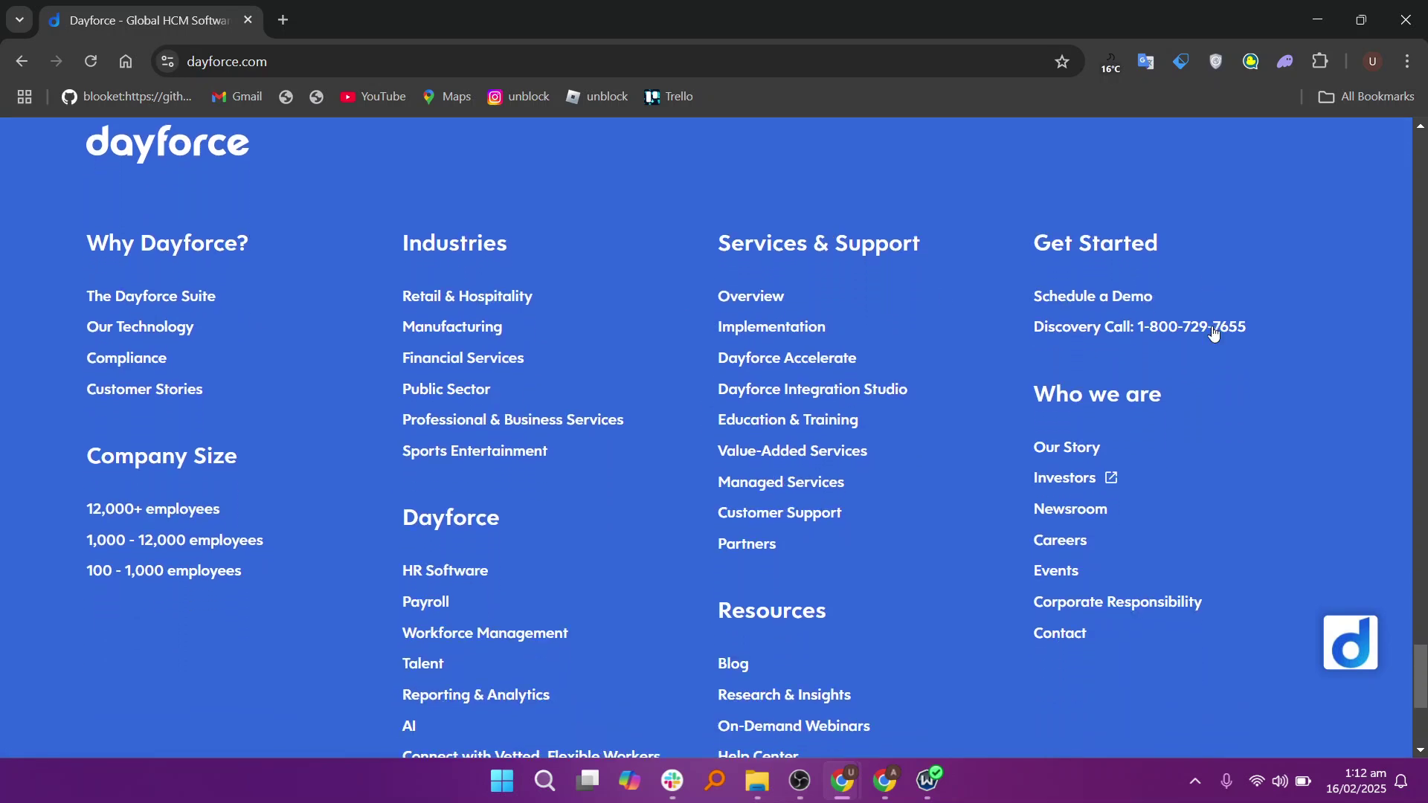
pyautogui.scroll(-1, 1214, 332)
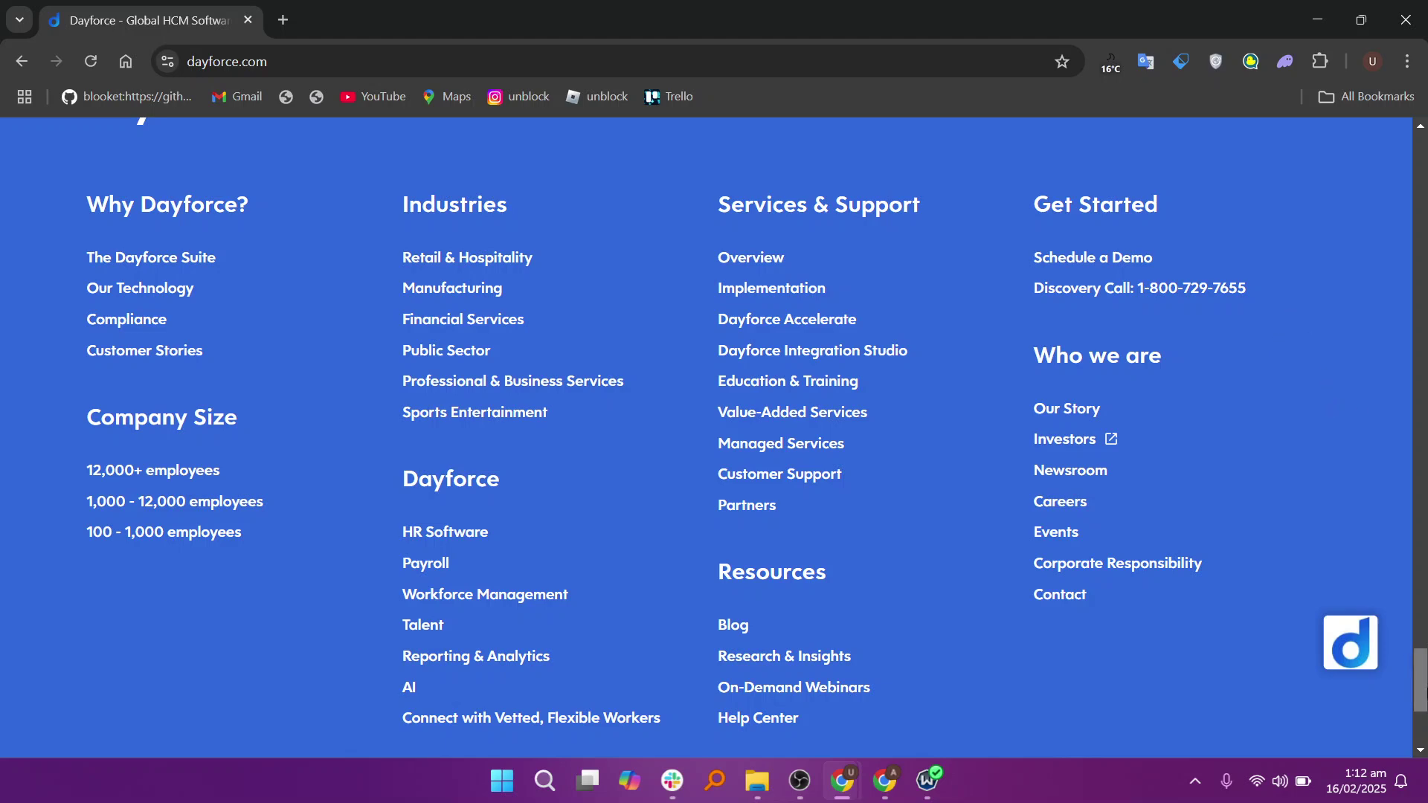
pyautogui.moveTo(1421, 684)
pyautogui.mouseDown()
pyautogui.moveTo(1420, 725)
pyautogui.moveTo(1421, 157)
pyautogui.mouseUp()
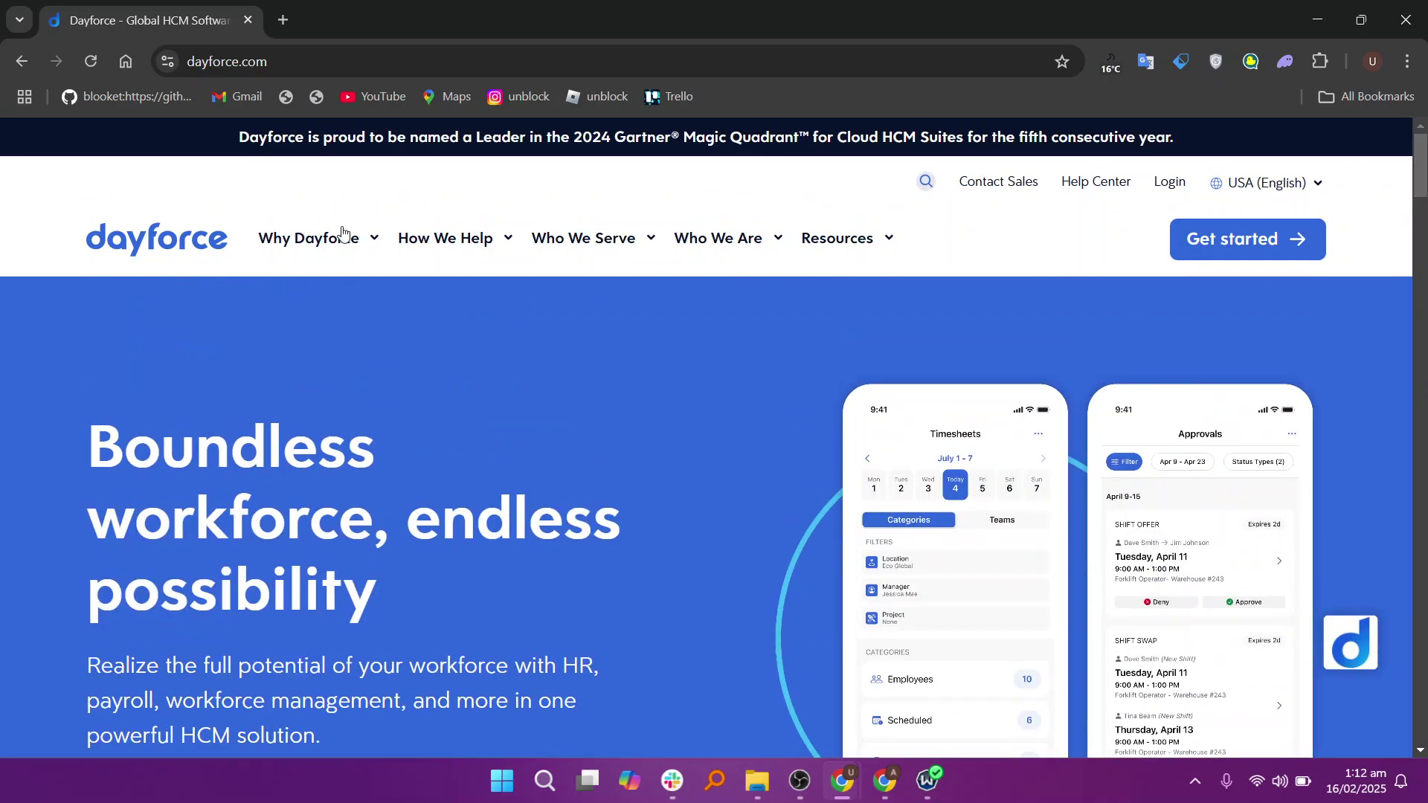
pyautogui.click(377, 243)
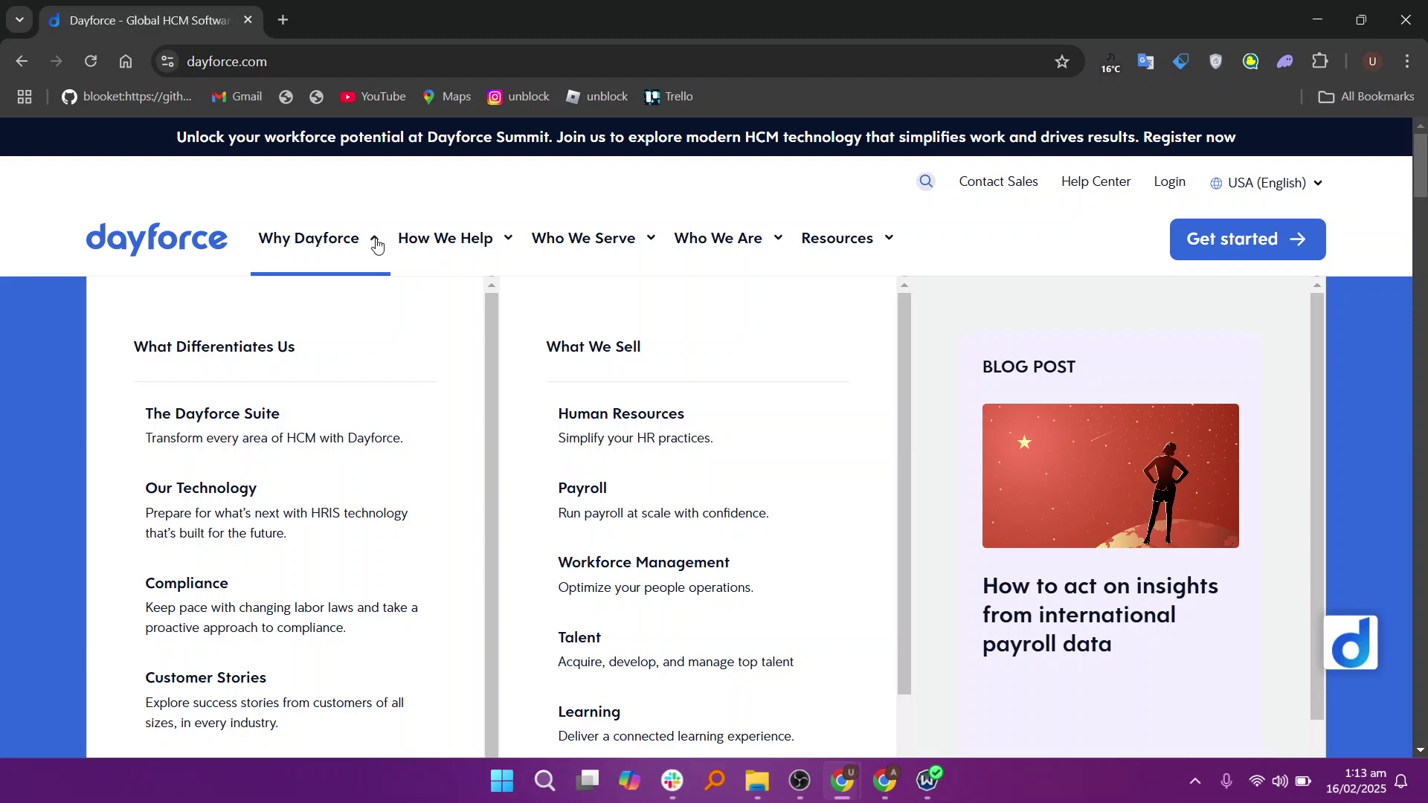
pyautogui.click(501, 243)
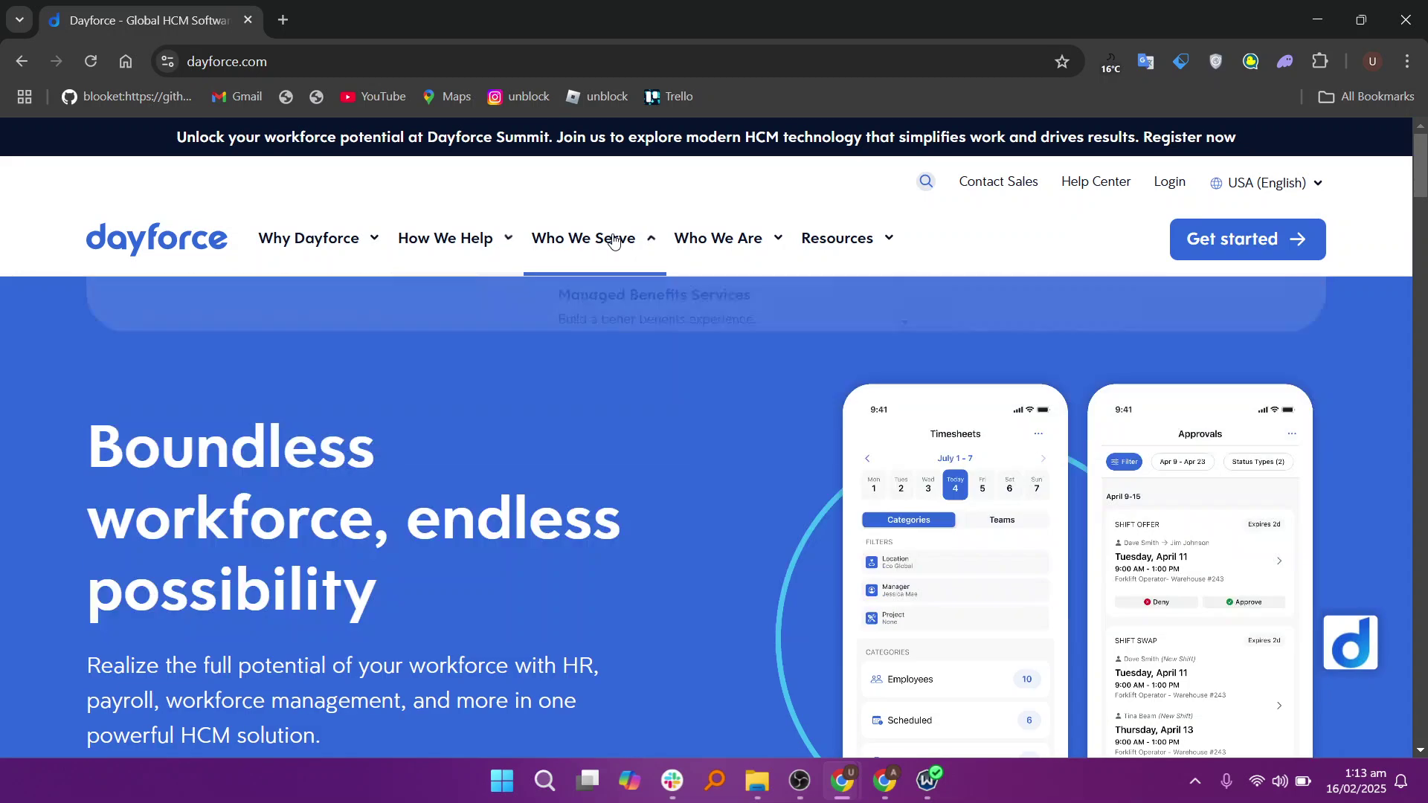
pyautogui.moveTo(584, 238)
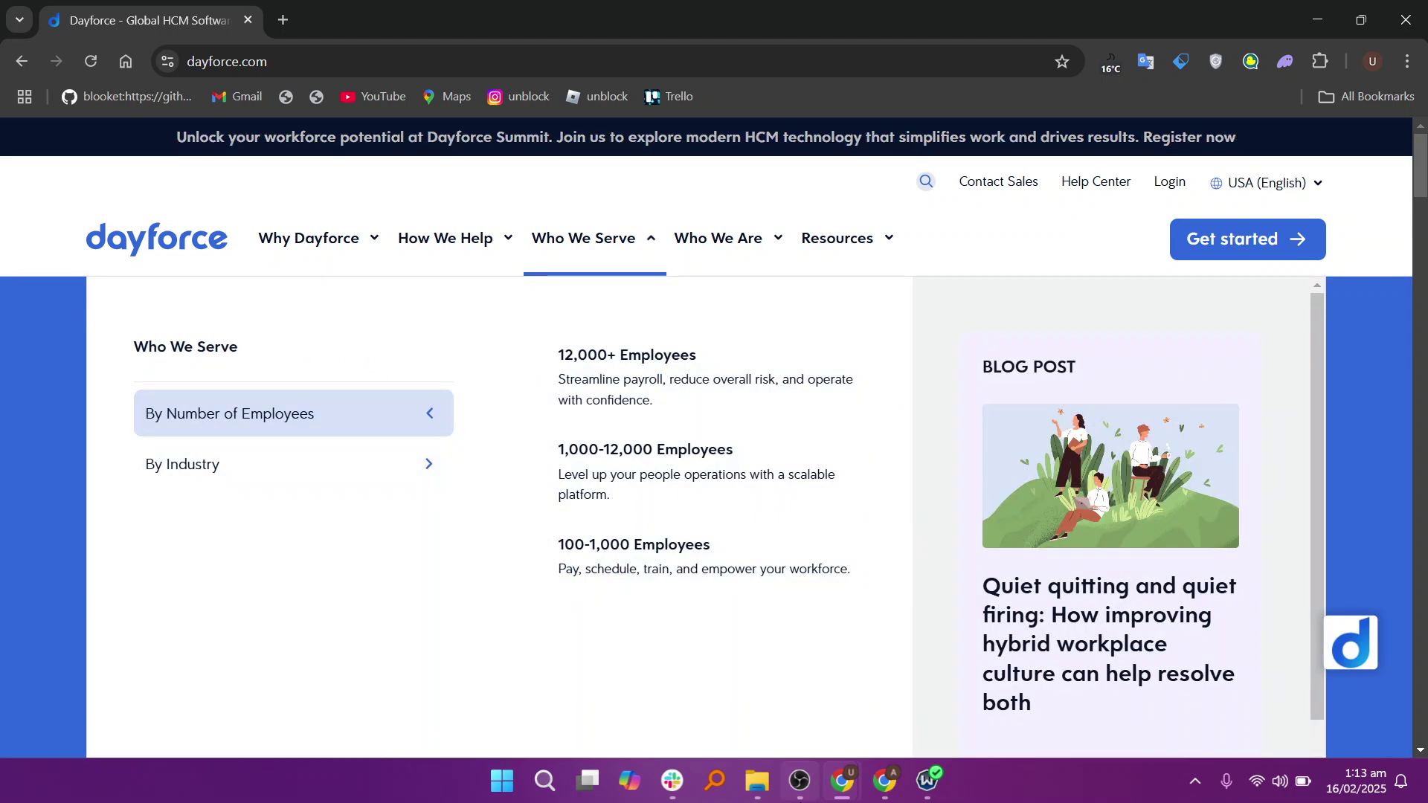
pyautogui.click(799, 781)
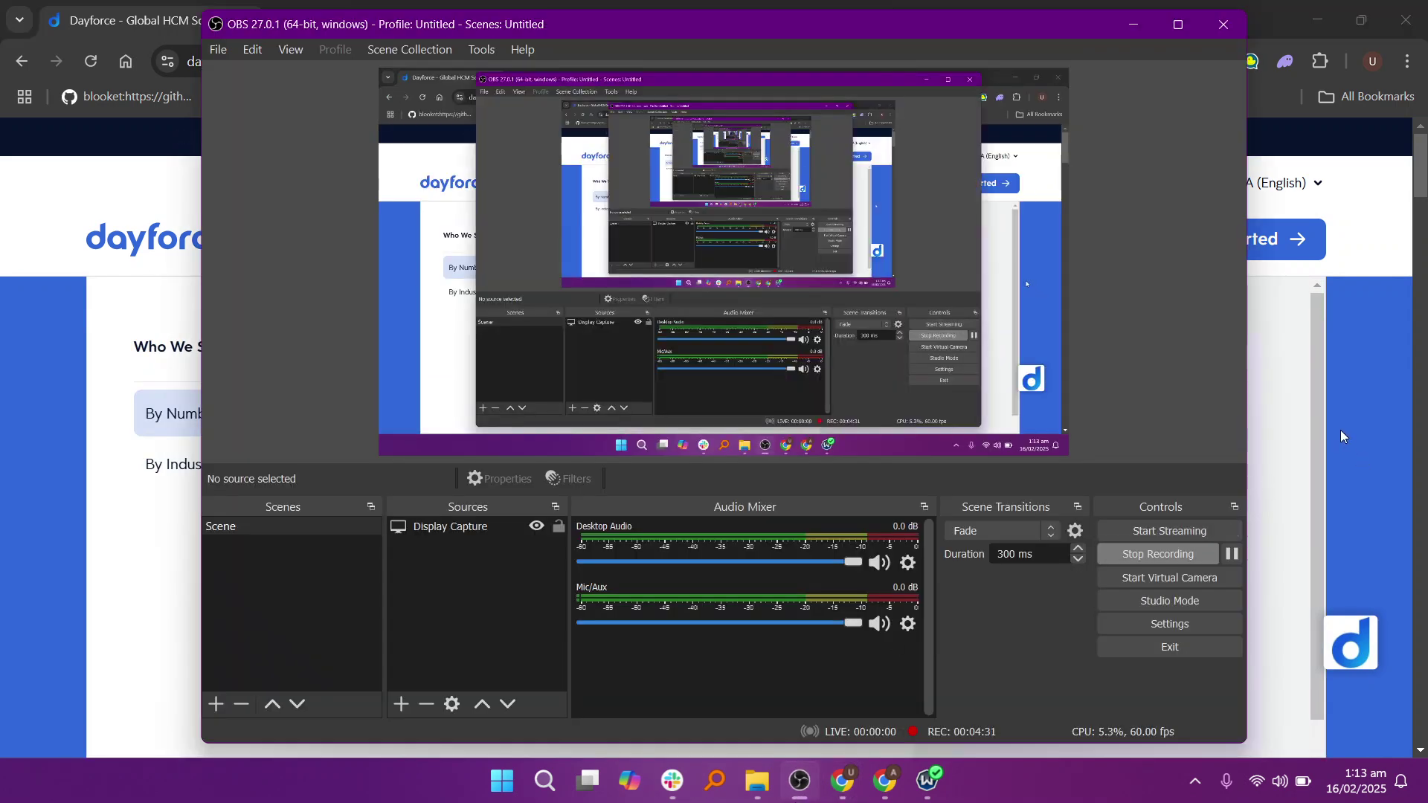
pyautogui.click(1366, 417)
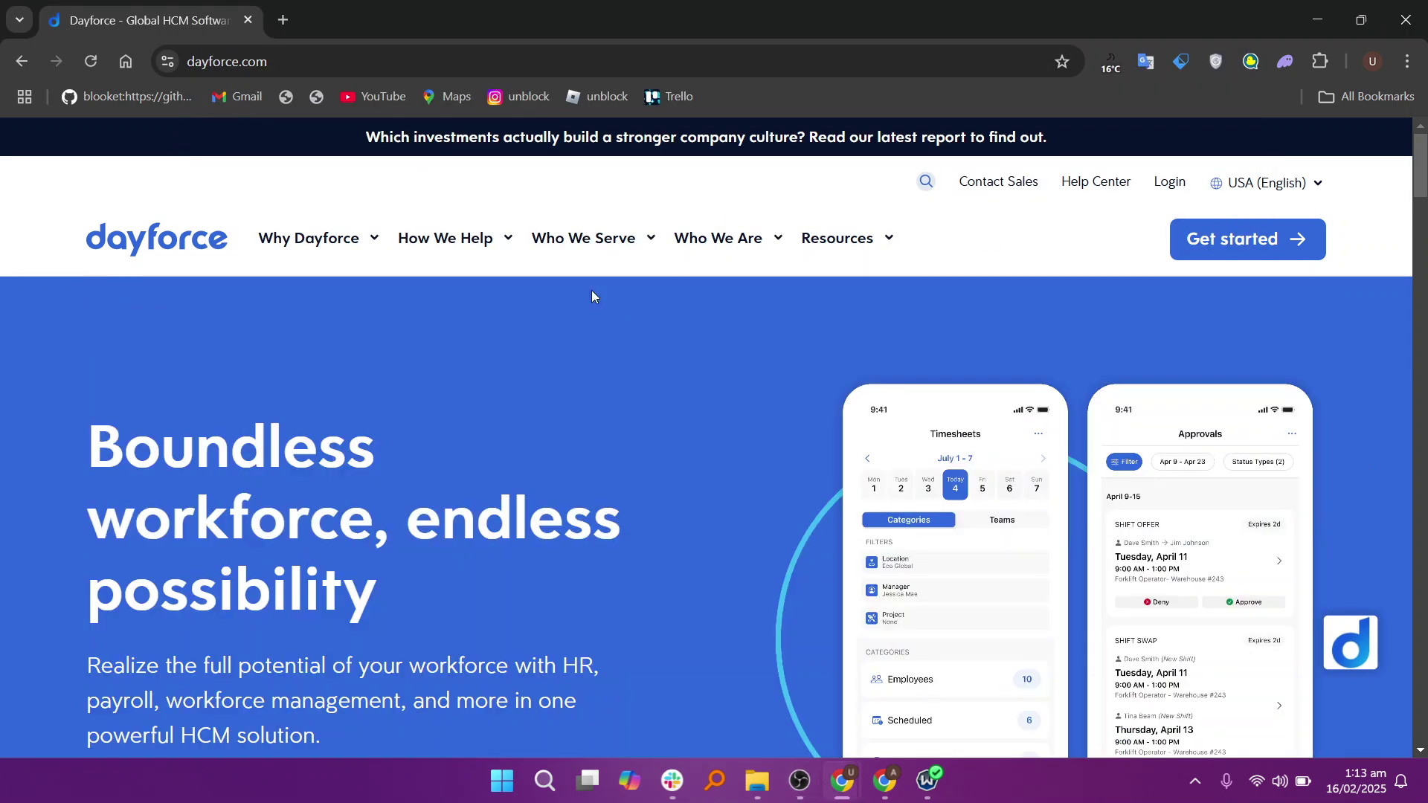
pyautogui.click(604, 237)
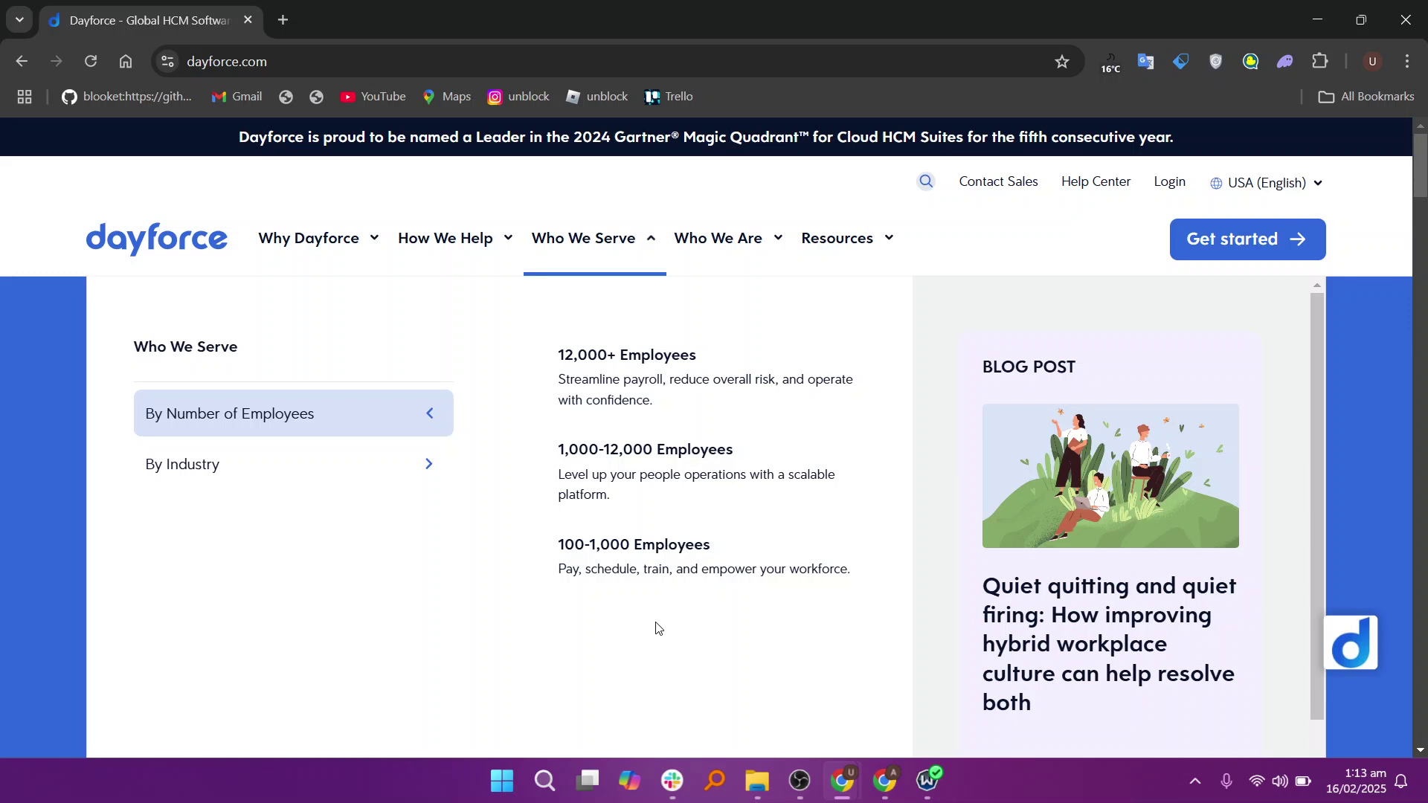
pyautogui.click(717, 238)
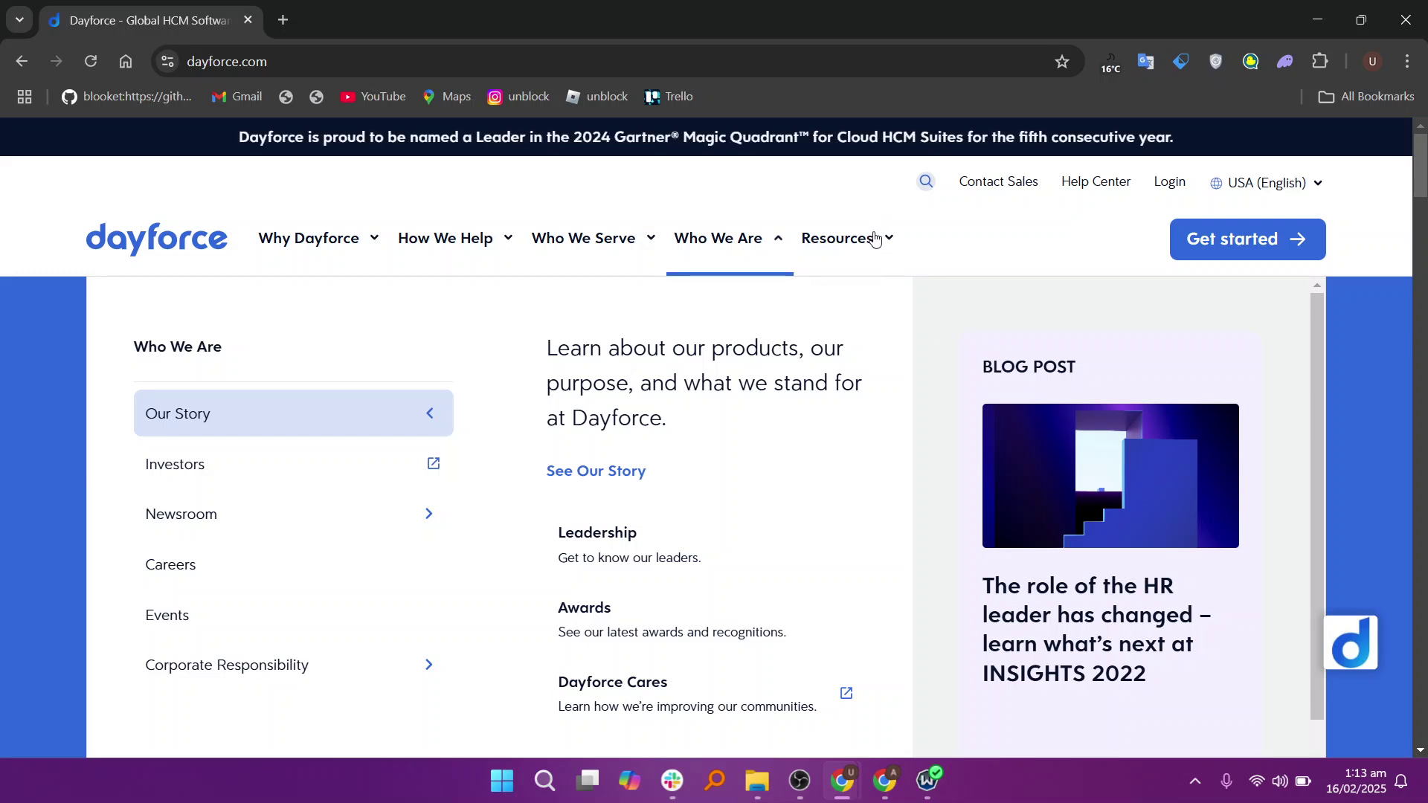
pyautogui.click(840, 238)
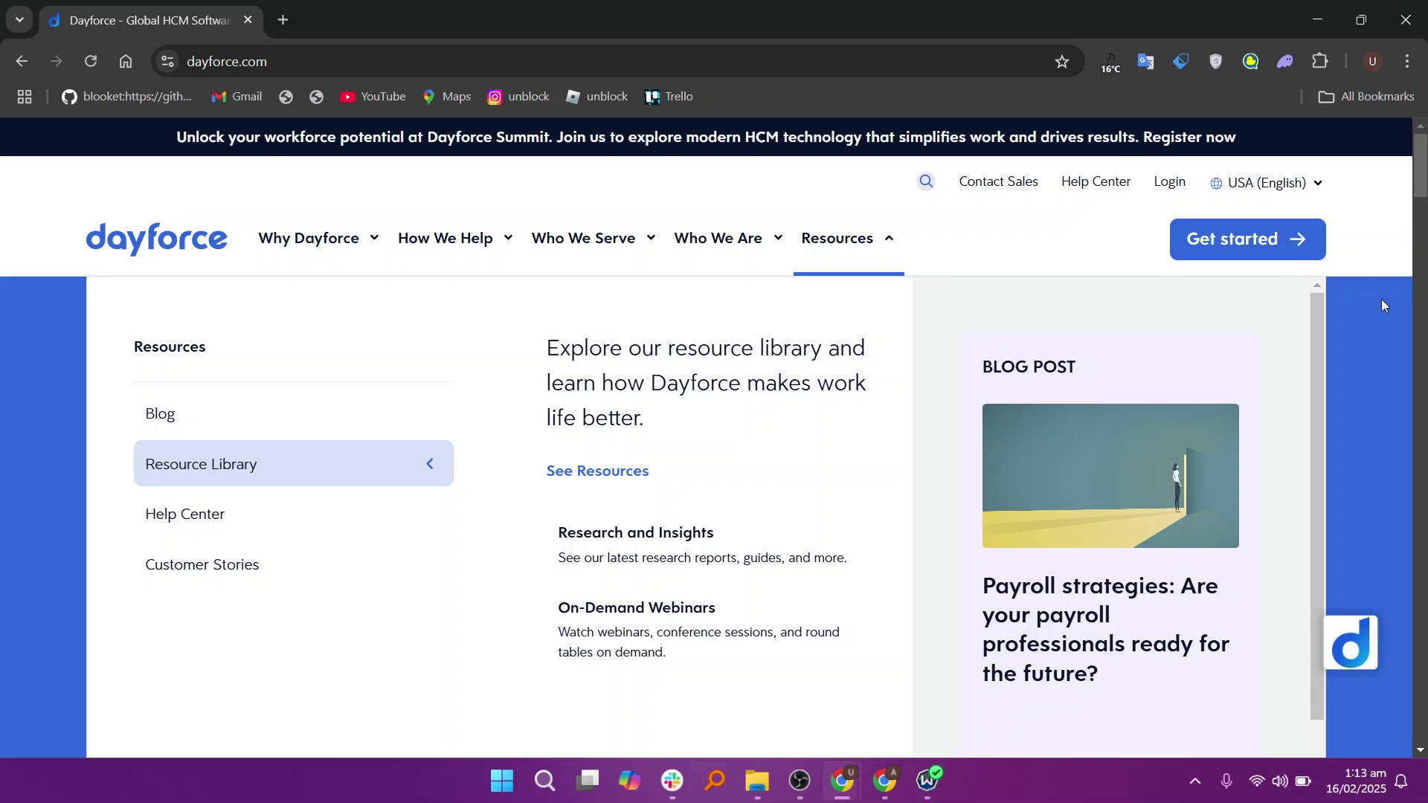
pyautogui.click(1383, 353)
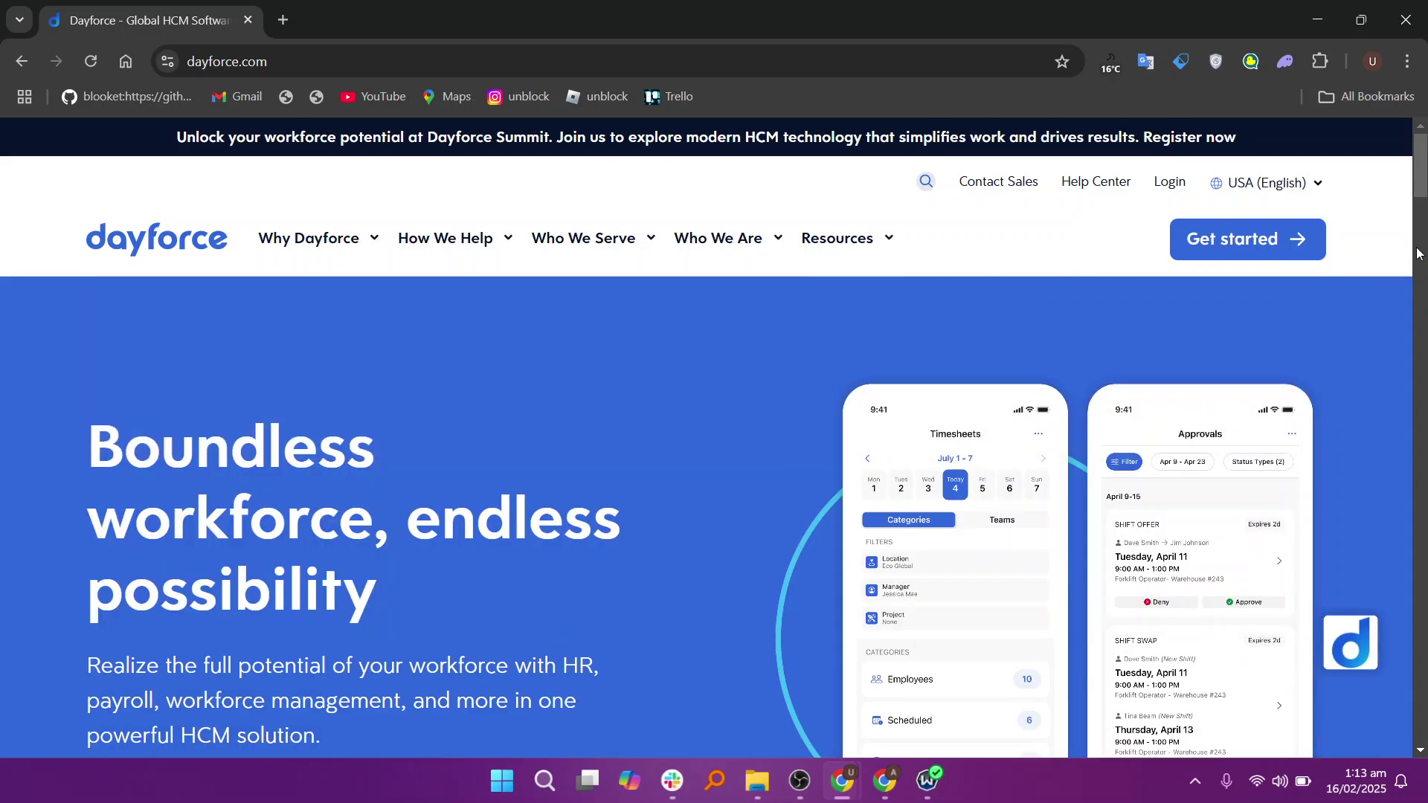
pyautogui.moveTo(1420, 173); pyautogui.dragTo(1422, 683)
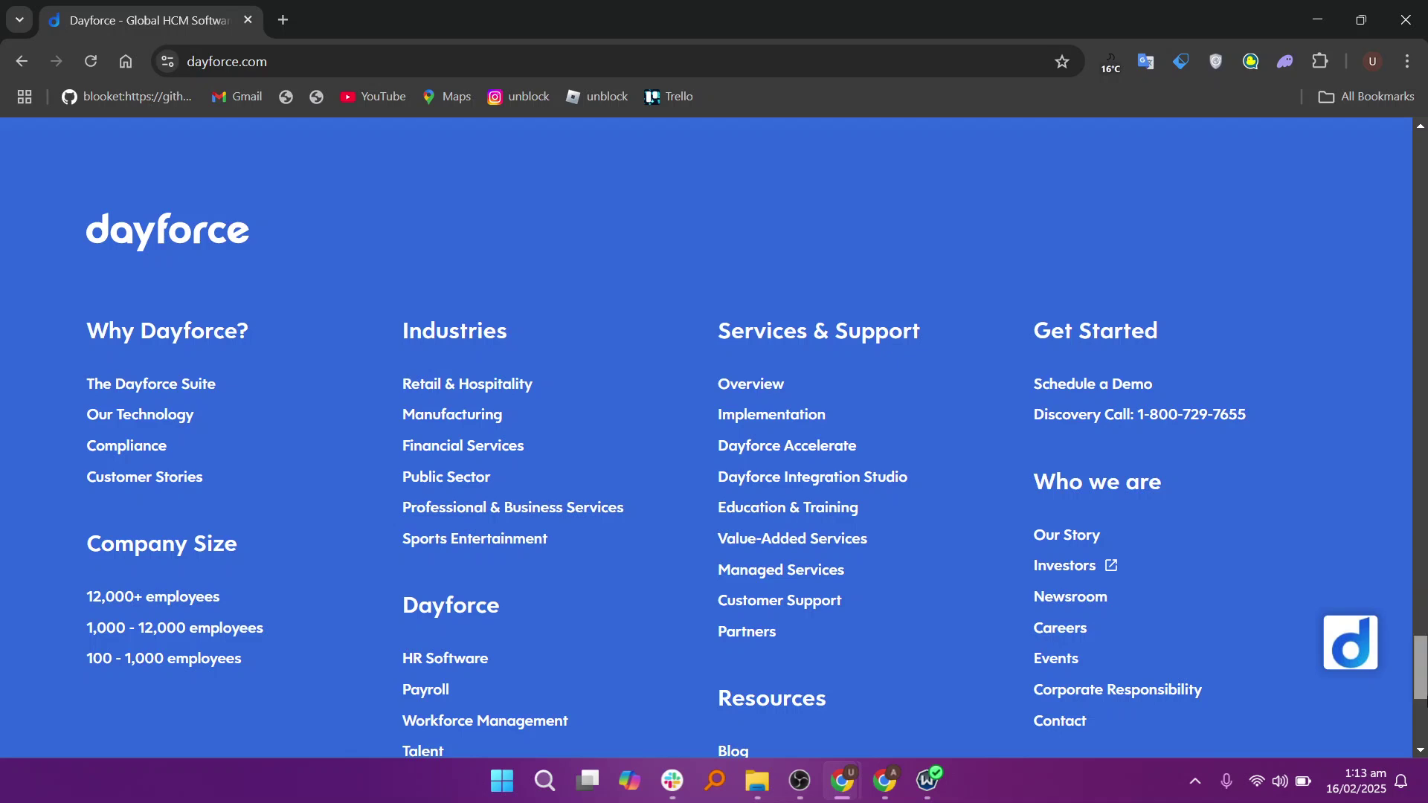
pyautogui.scroll(-2, 714, 447)
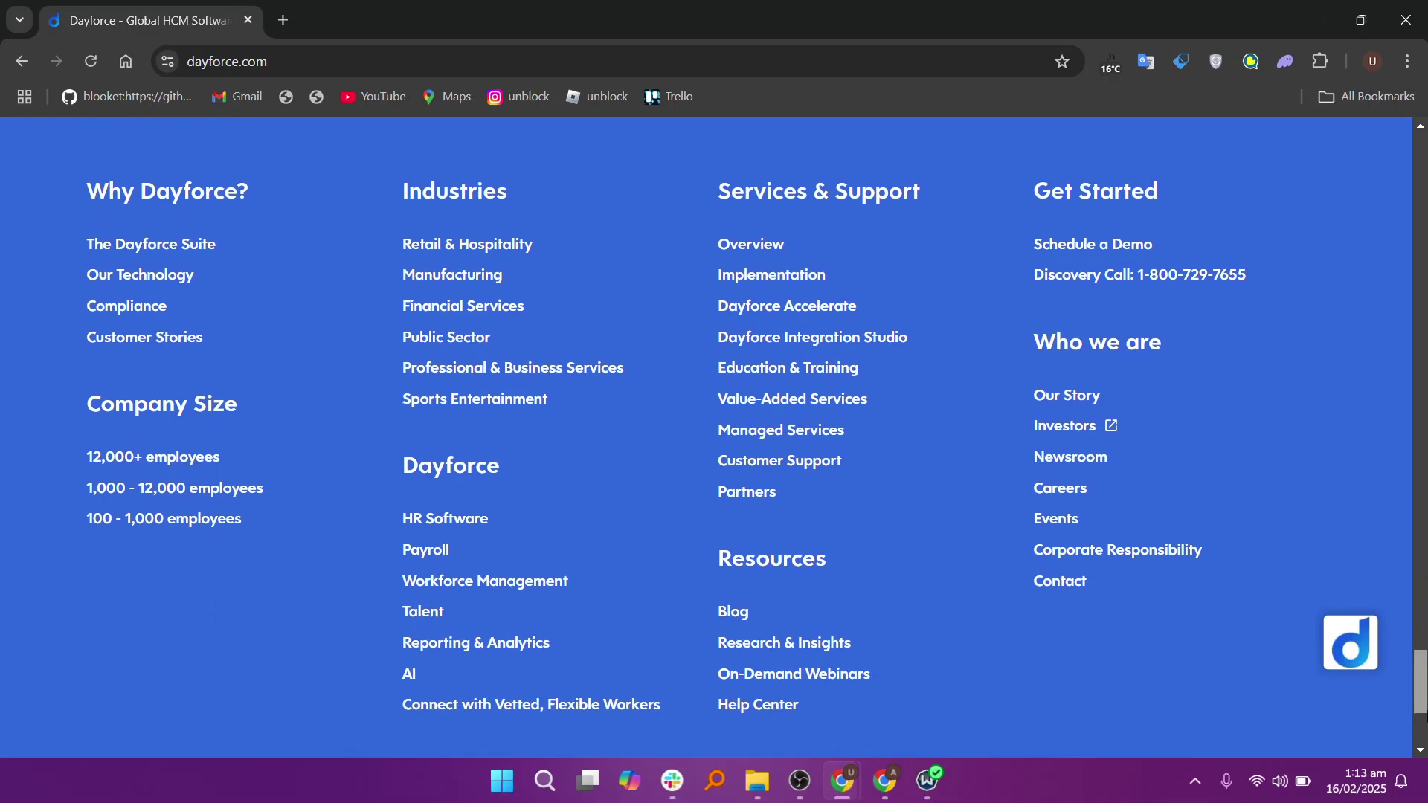
pyautogui.scroll(-1, 714, 446)
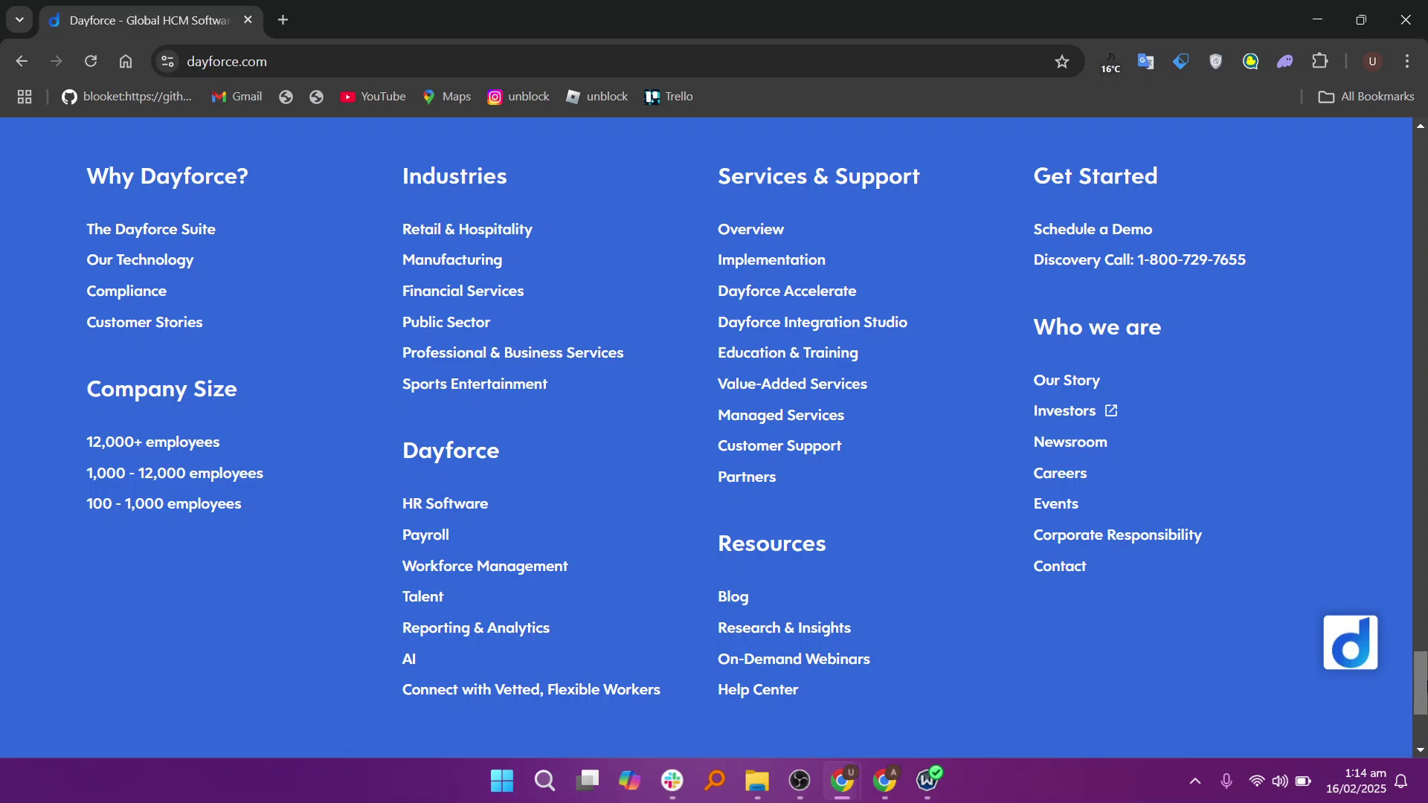
pyautogui.moveTo(1419, 682); pyautogui.dragTo(1420, 156)
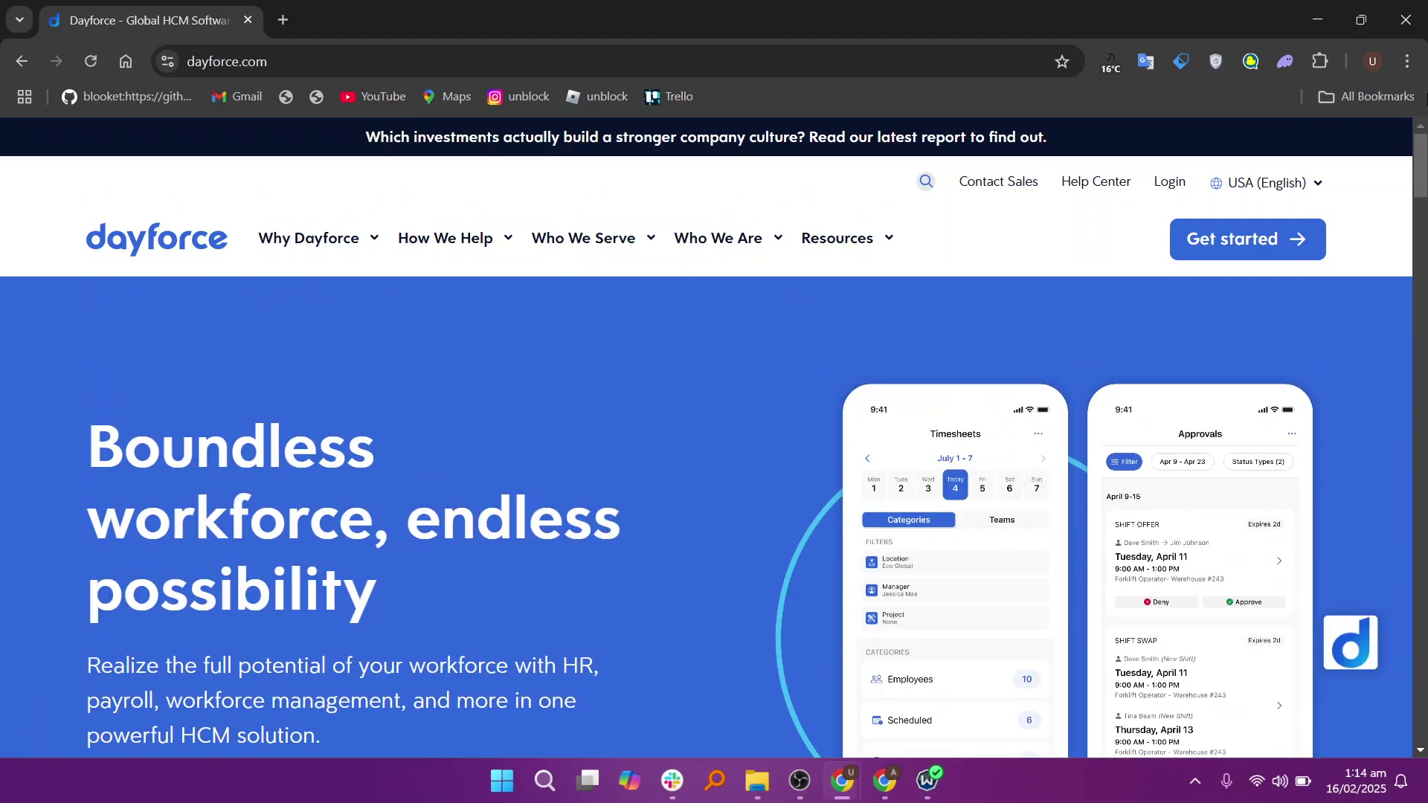
# Open the Get Started demo request page from the header button.
pyautogui.click(1238, 247)
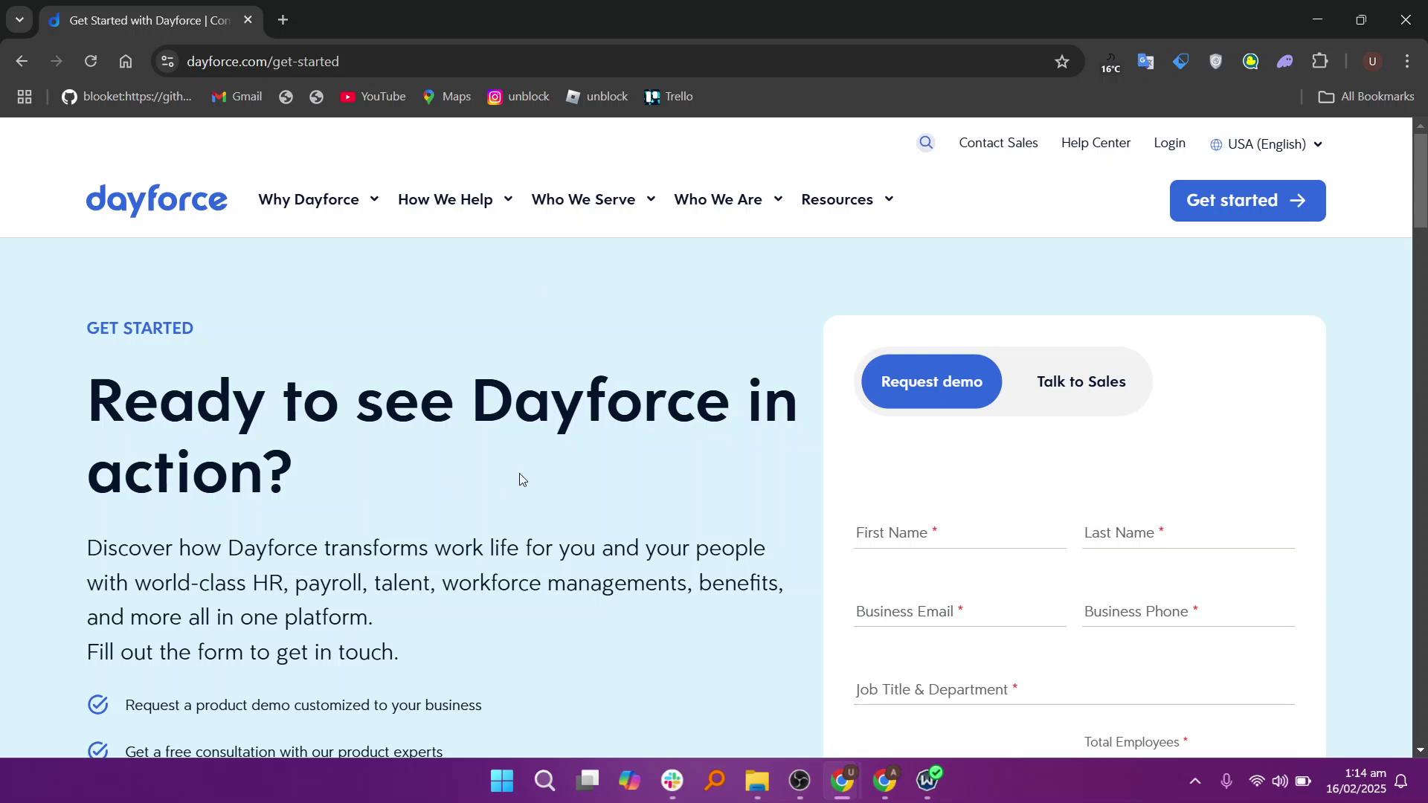
pyautogui.scroll(-1, 422, 563)
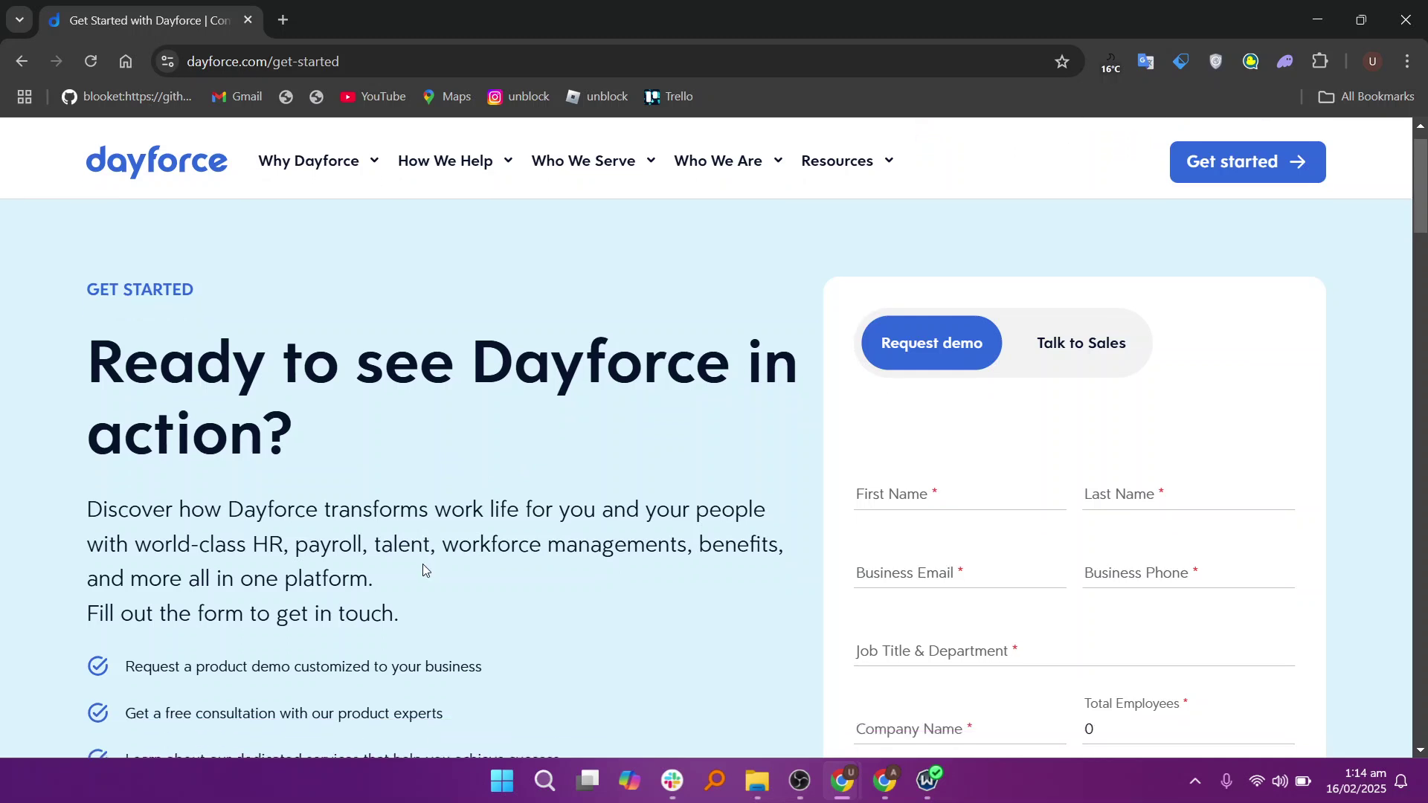
pyautogui.scroll(-2, 422, 564)
pyautogui.scroll(-1, 424, 566)
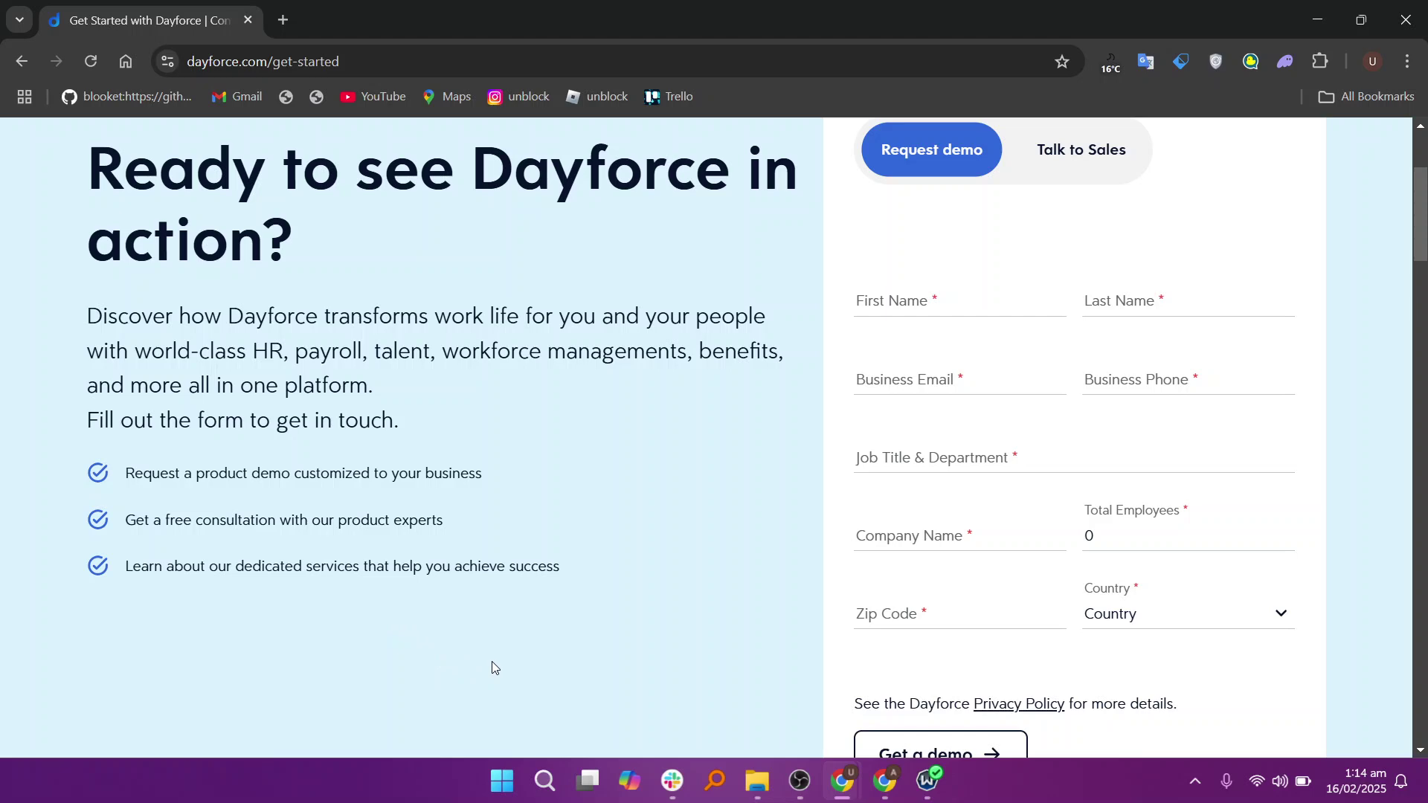
pyautogui.scroll(-2, 492, 661)
pyautogui.scroll(-4, 493, 662)
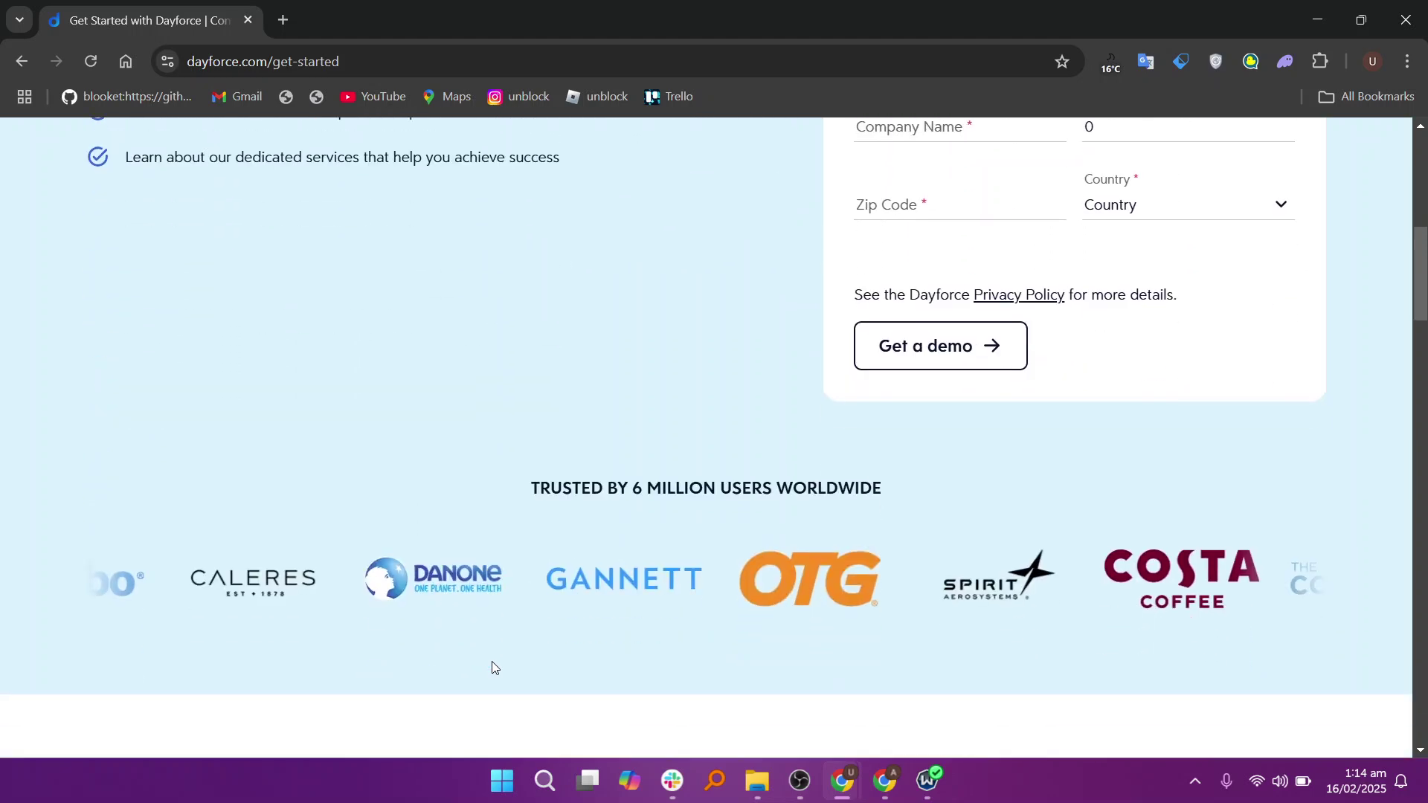
pyautogui.scroll(-3, 491, 662)
pyautogui.scroll(-2, 492, 662)
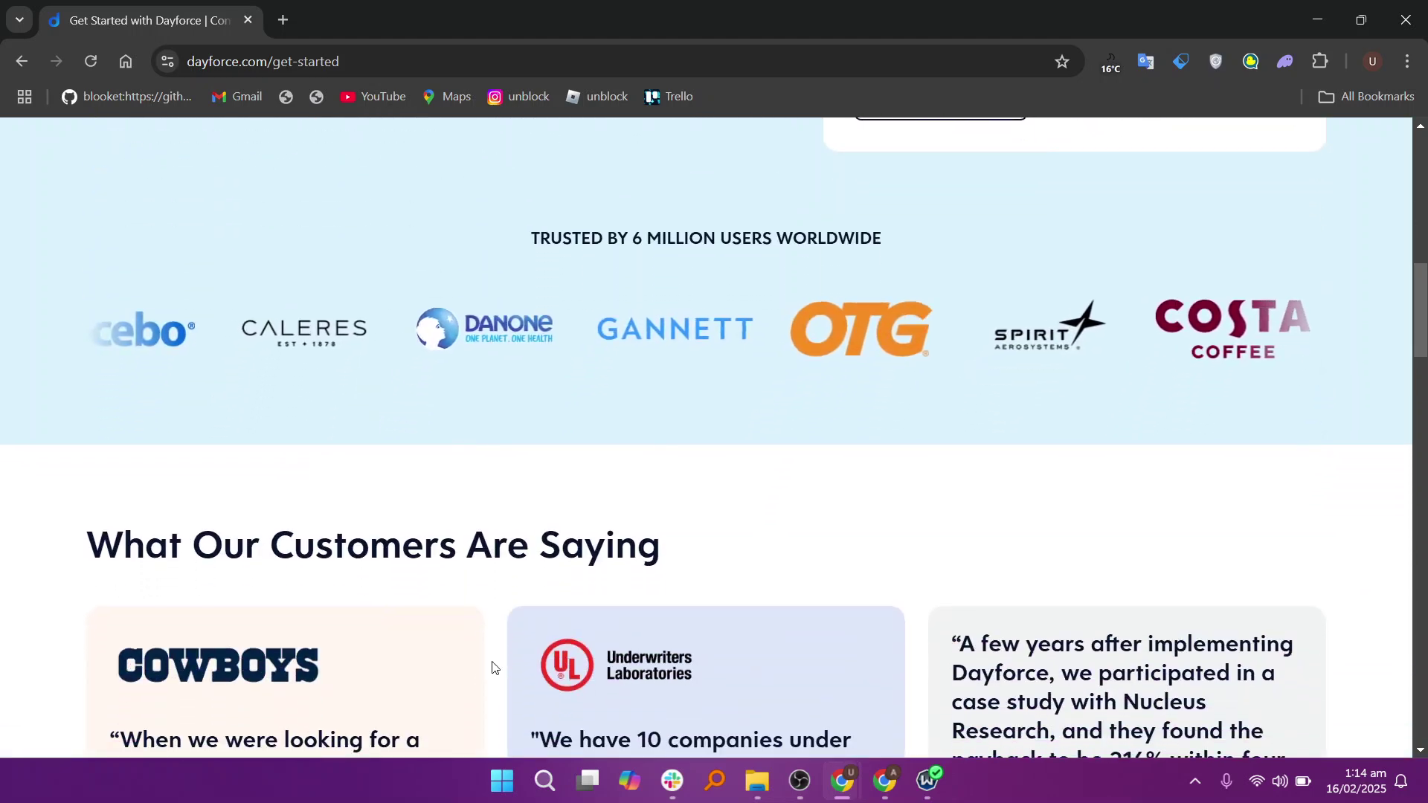
pyautogui.scroll(-2, 492, 668)
pyautogui.scroll(-1, 492, 667)
pyautogui.scroll(-1, 493, 668)
pyautogui.scroll(-1, 492, 667)
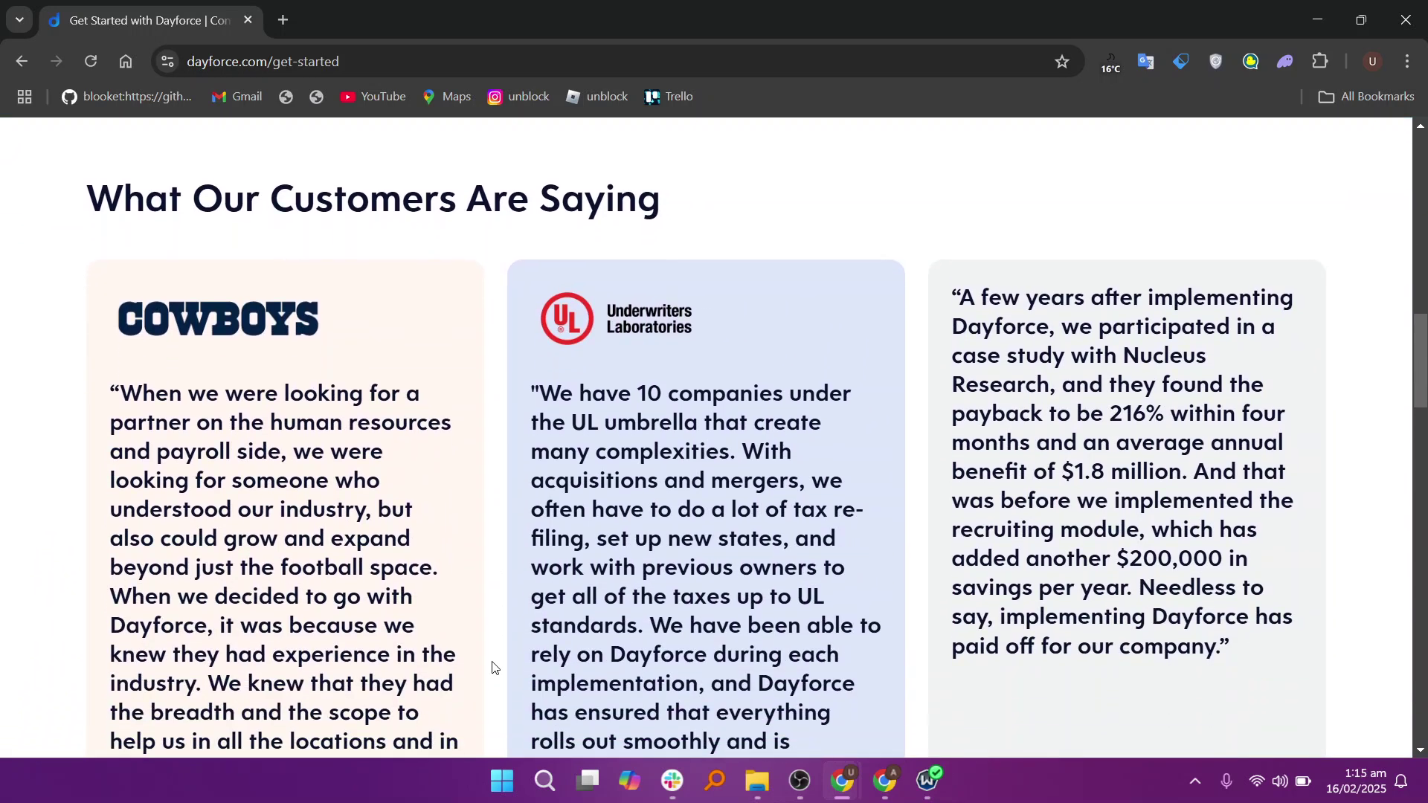
pyautogui.scroll(-1, 491, 668)
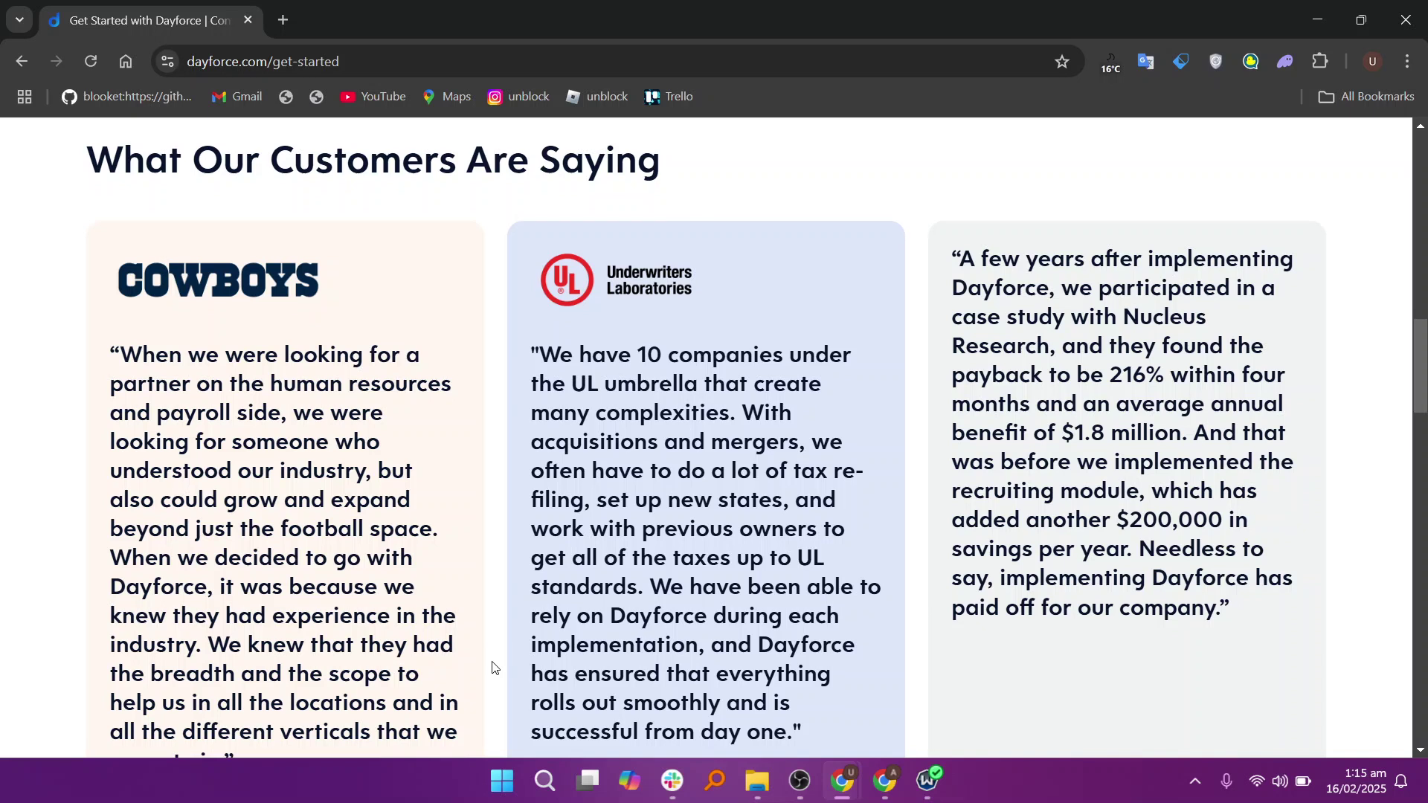
pyautogui.scroll(-1, 493, 667)
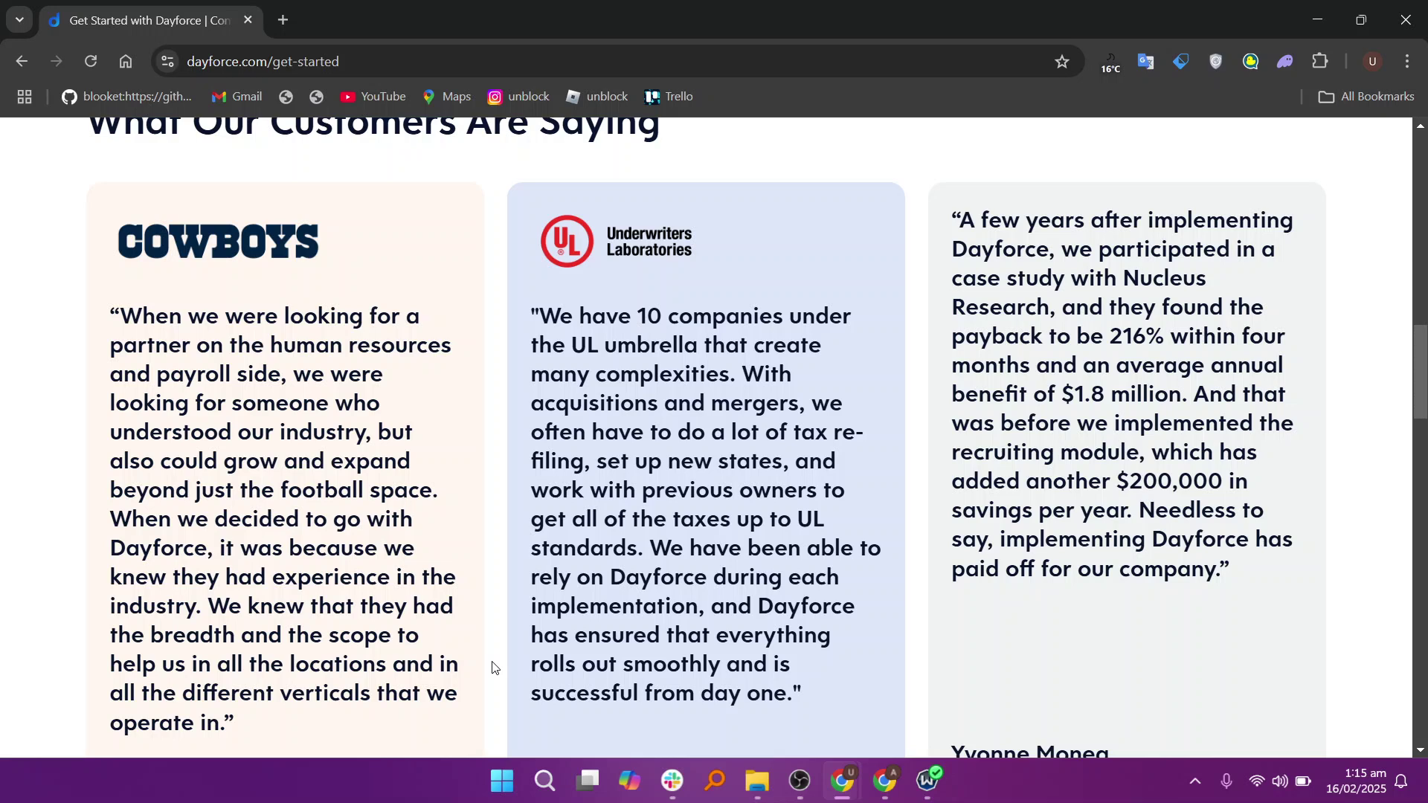
pyautogui.scroll(-2, 494, 667)
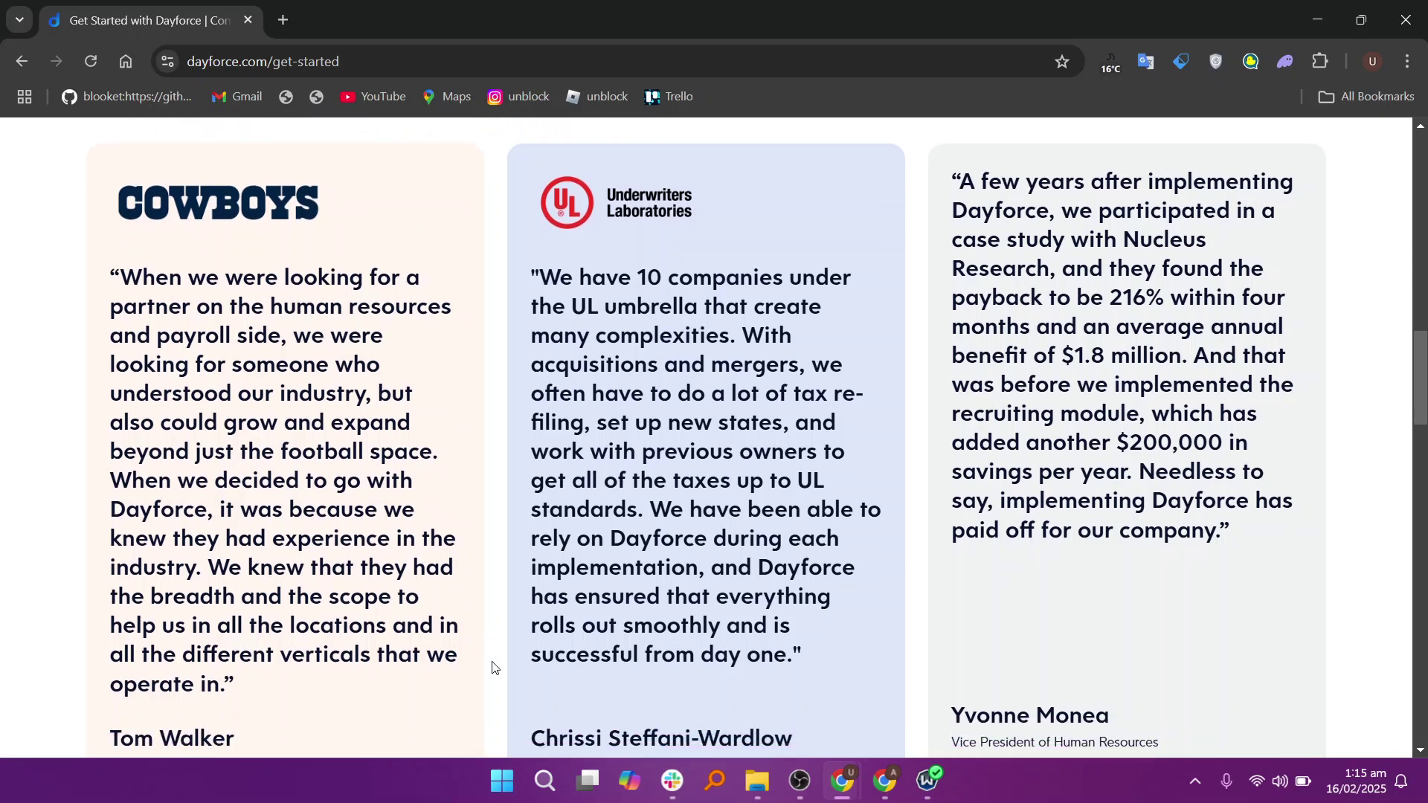
pyautogui.scroll(-5, 494, 667)
pyautogui.scroll(-1, 494, 667)
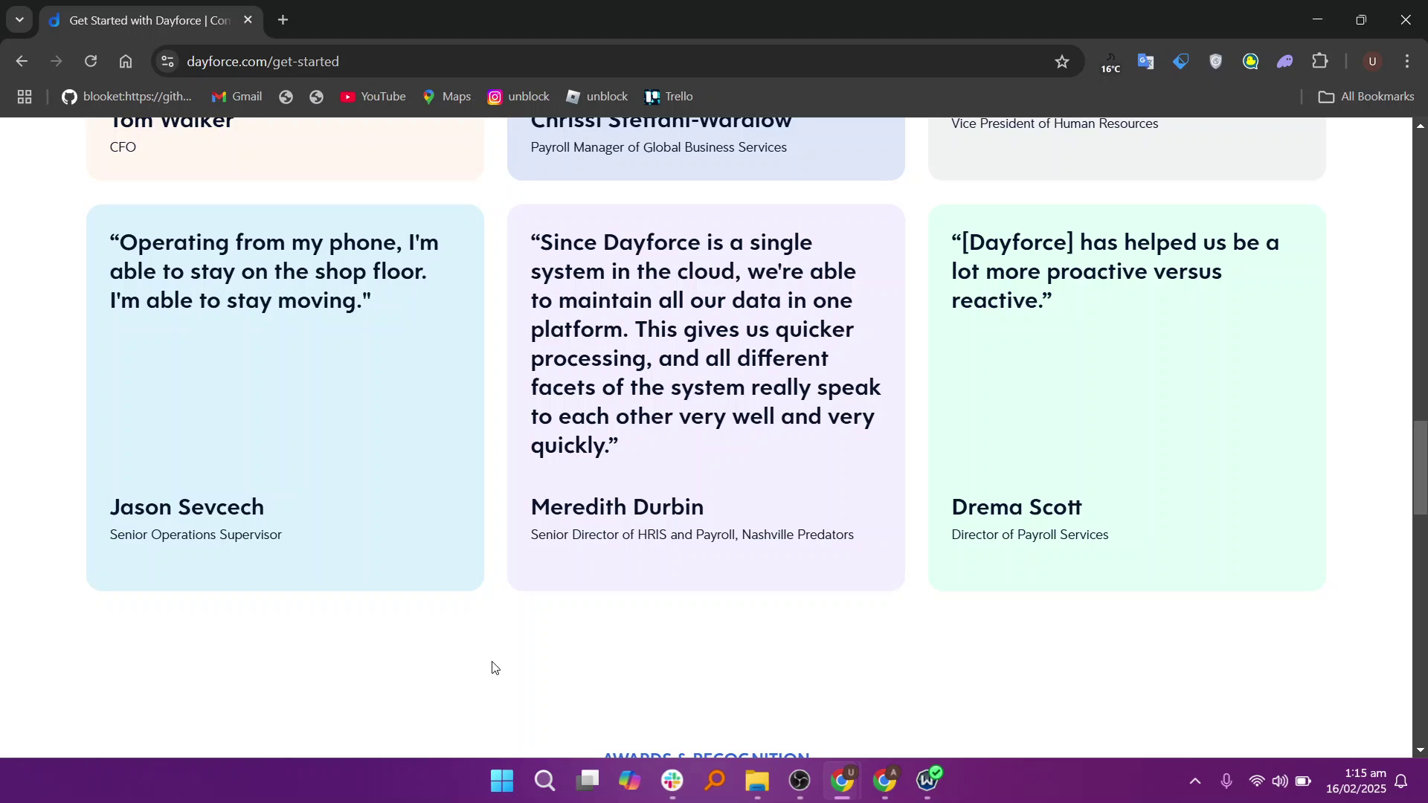
pyautogui.scroll(-2, 495, 667)
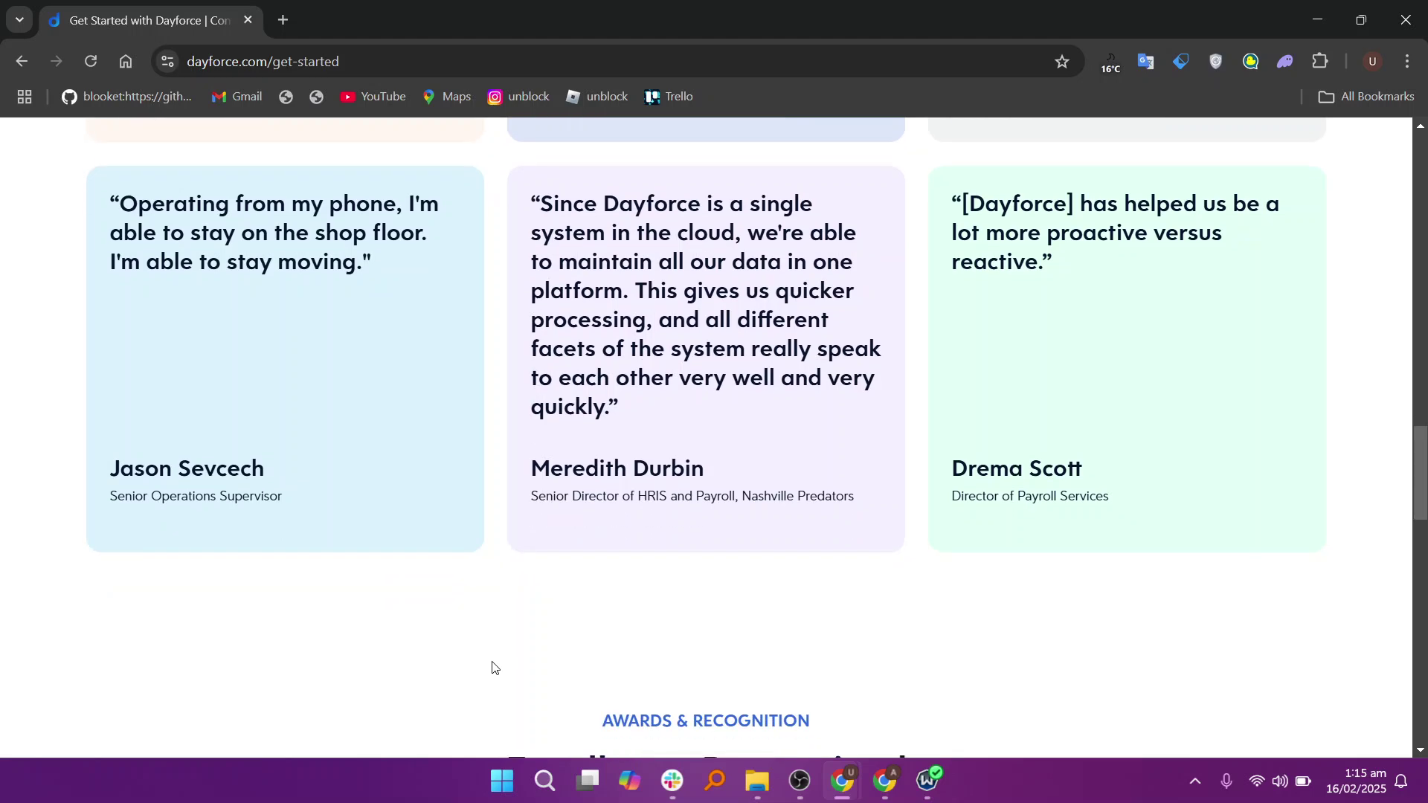
pyautogui.scroll(-3, 494, 668)
pyautogui.scroll(-3, 495, 667)
pyautogui.scroll(-1, 495, 667)
pyautogui.scroll(-1, 494, 667)
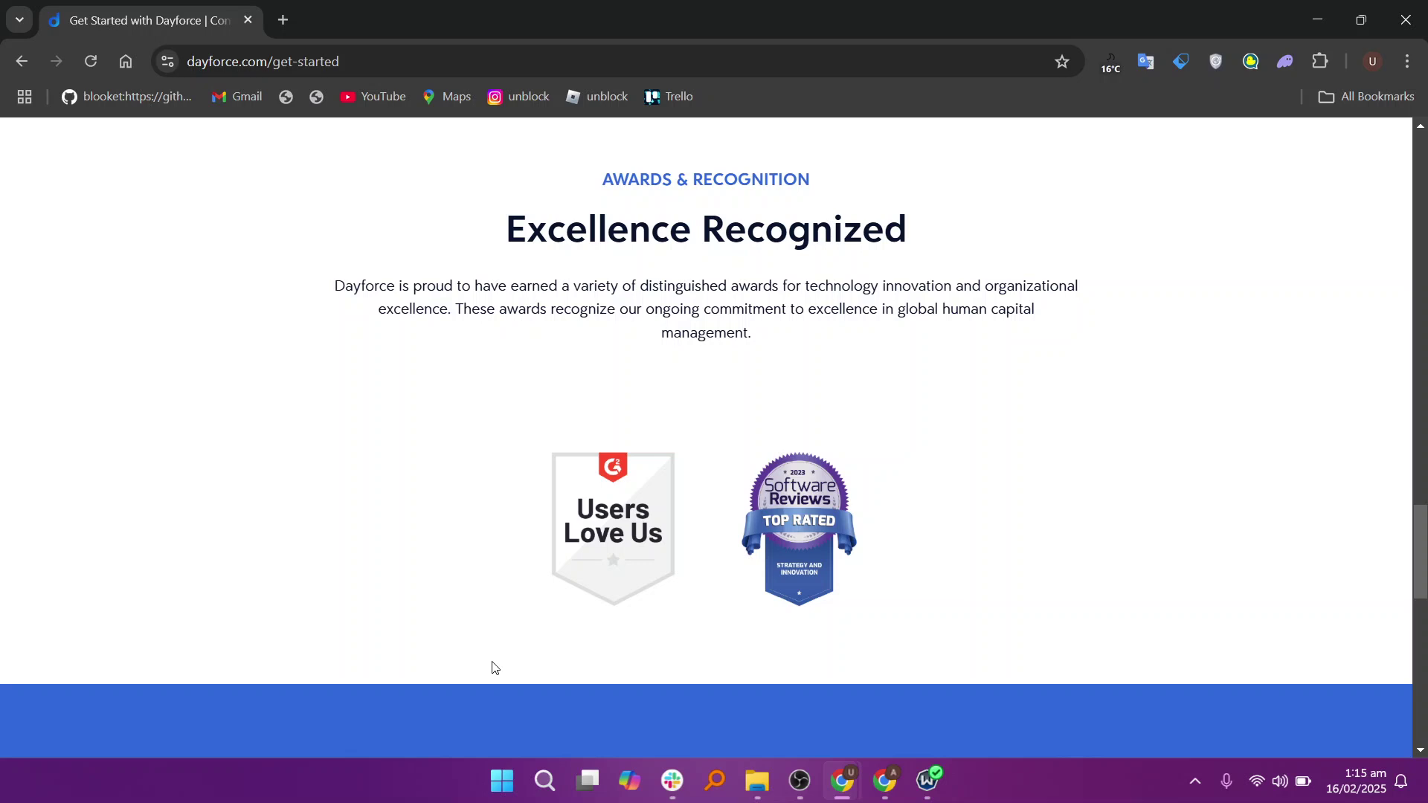
pyautogui.scroll(-2, 492, 662)
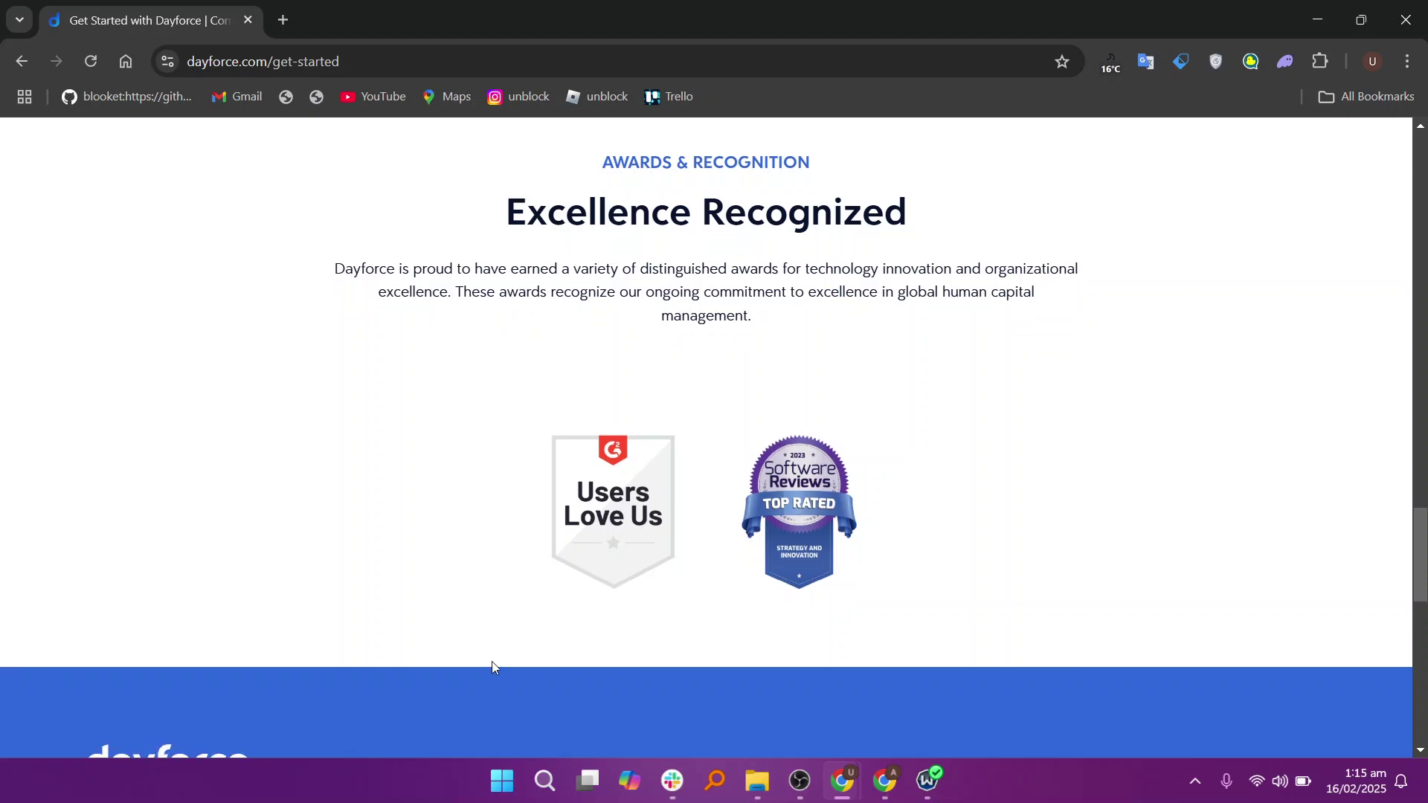
pyautogui.scroll(-2, 492, 662)
pyautogui.scroll(-4, 491, 662)
pyautogui.scroll(-4, 492, 662)
pyautogui.scroll(-1, 492, 661)
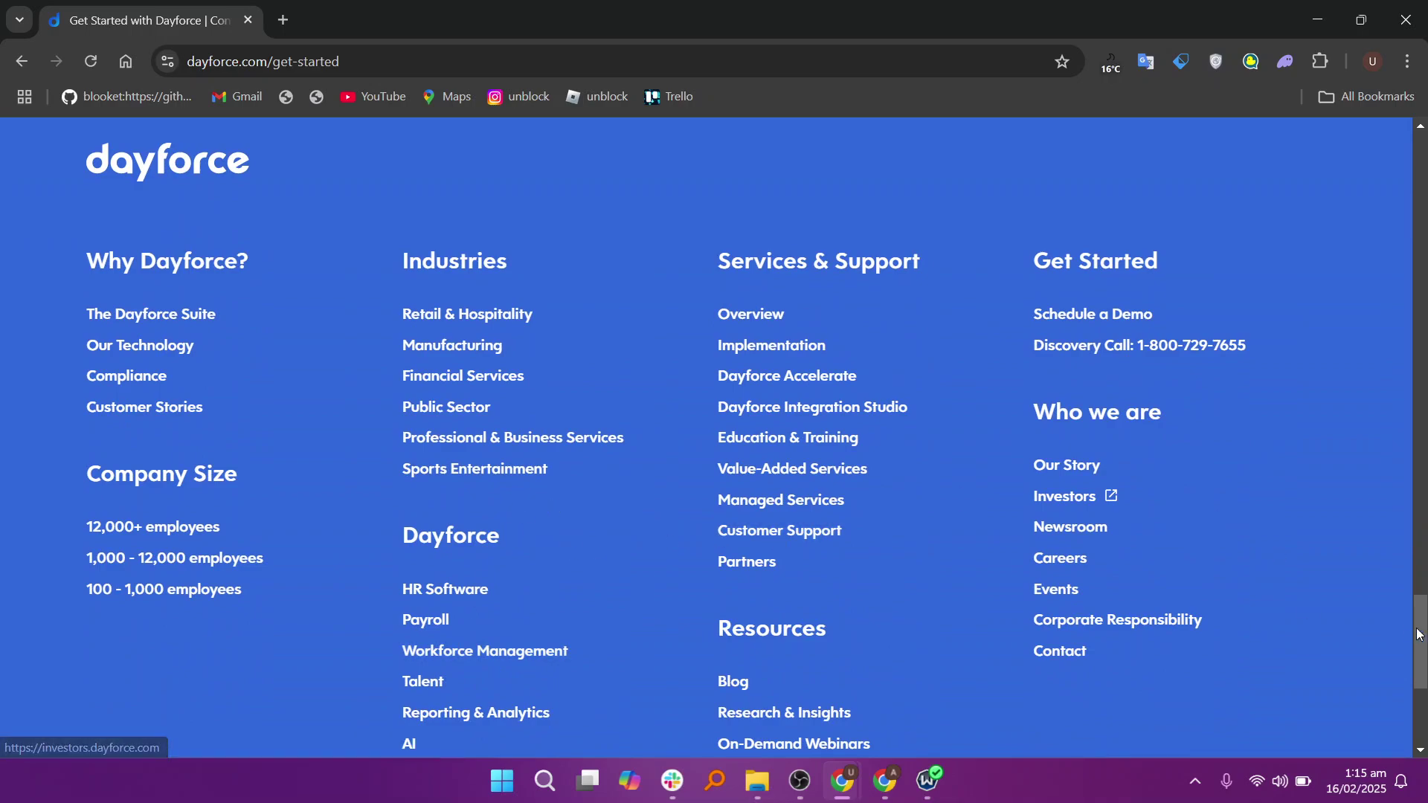
pyautogui.moveTo(1421, 642); pyautogui.dragTo(1420, 134)
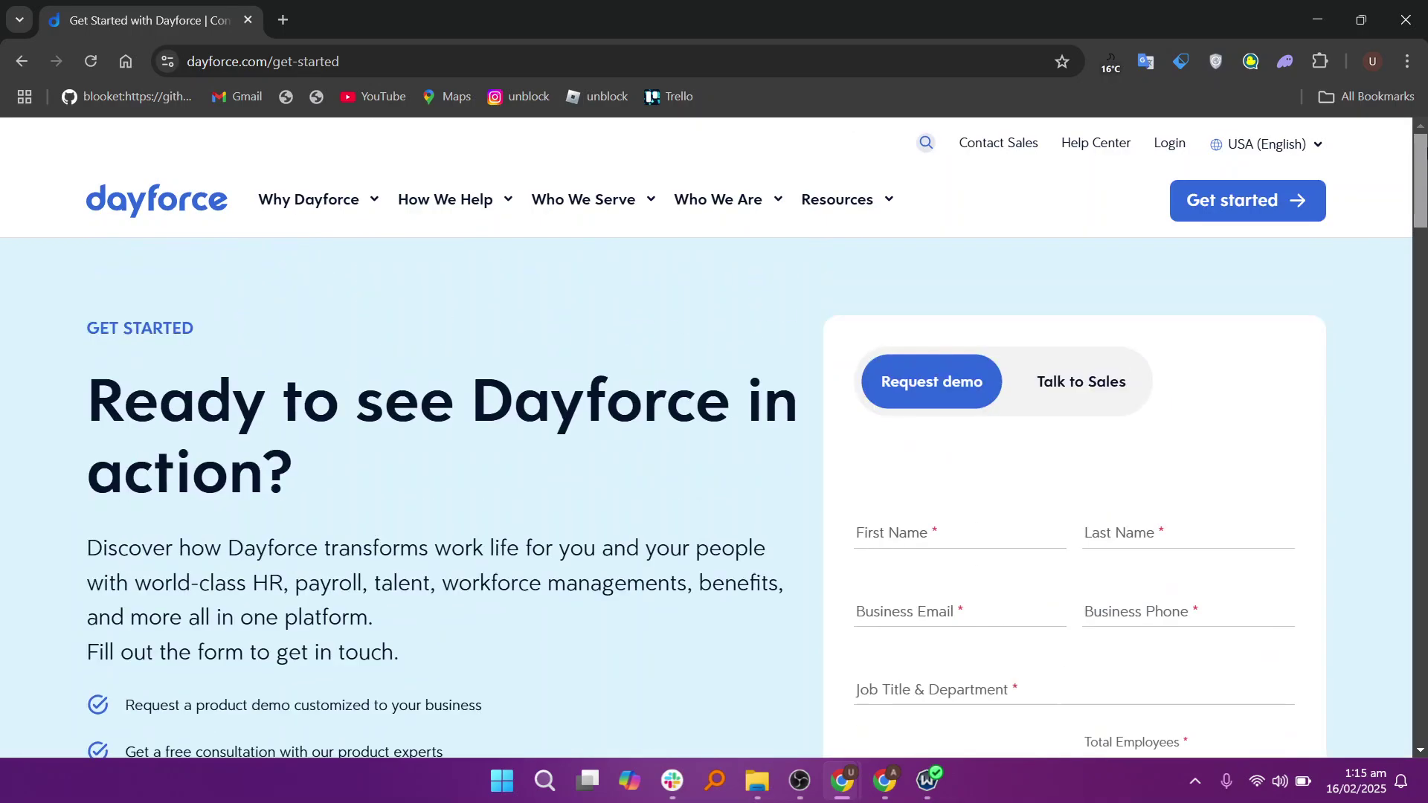
# Reload the demo page and delete the surname from the First Name field.
pyautogui.click(1241, 195)
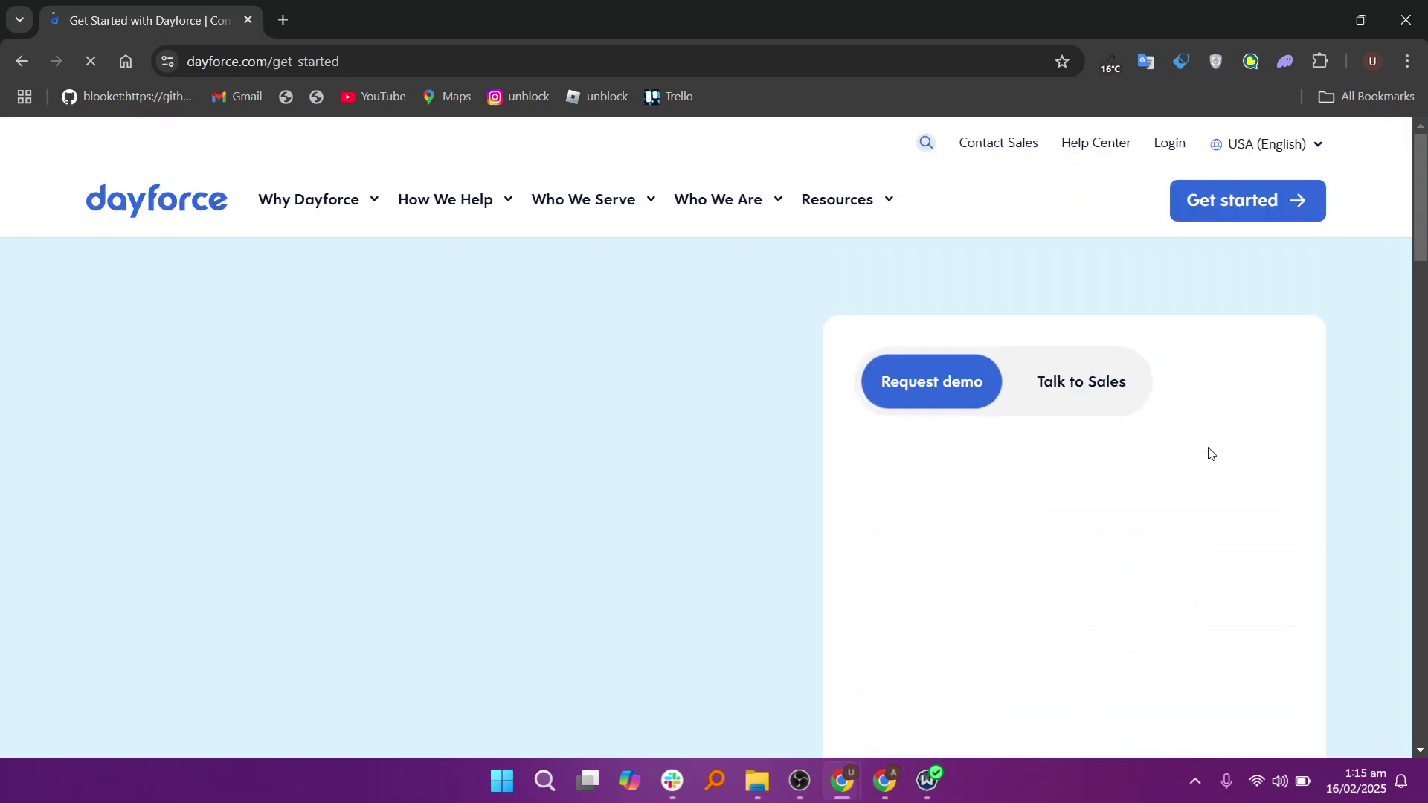
pyautogui.scroll(-3, 1381, 255)
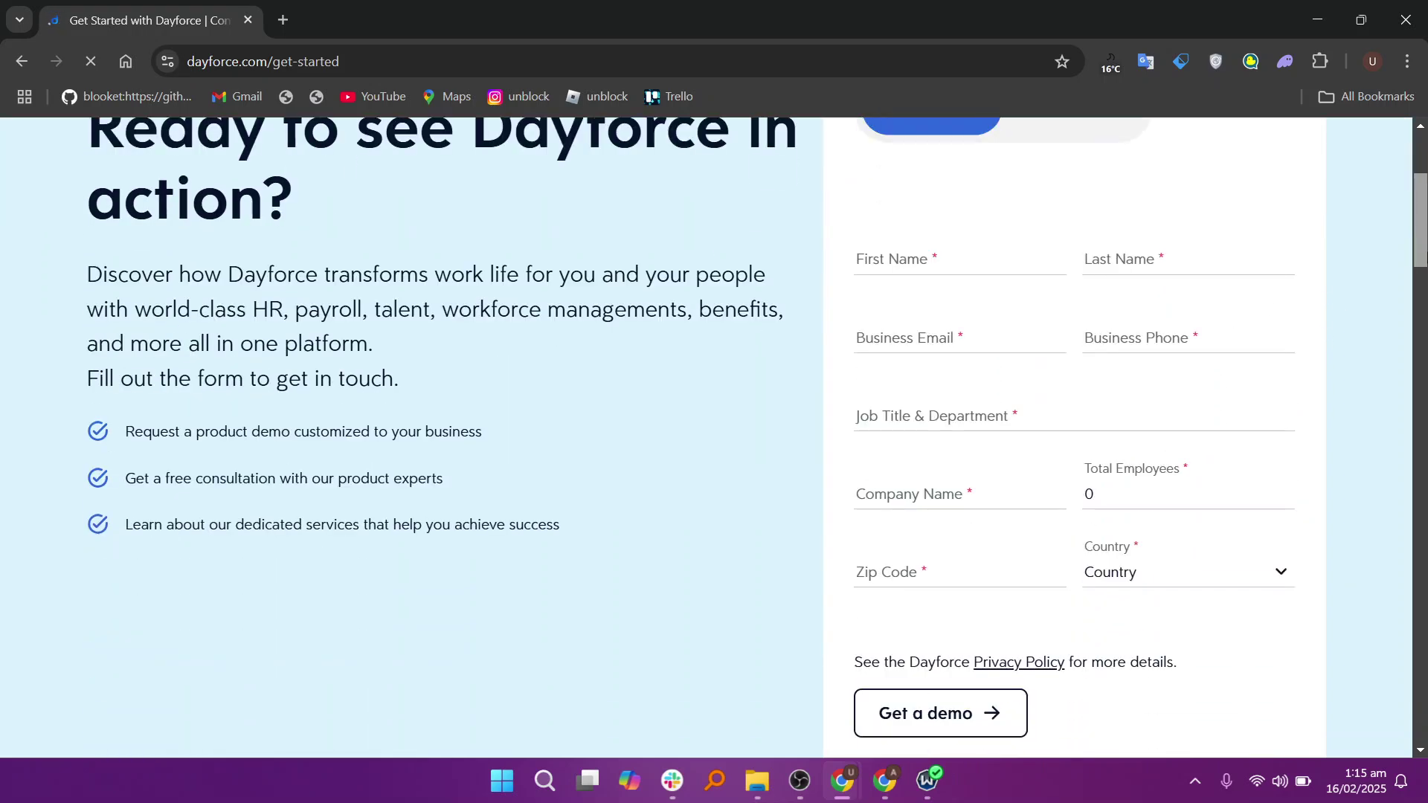
pyautogui.click(913, 235)
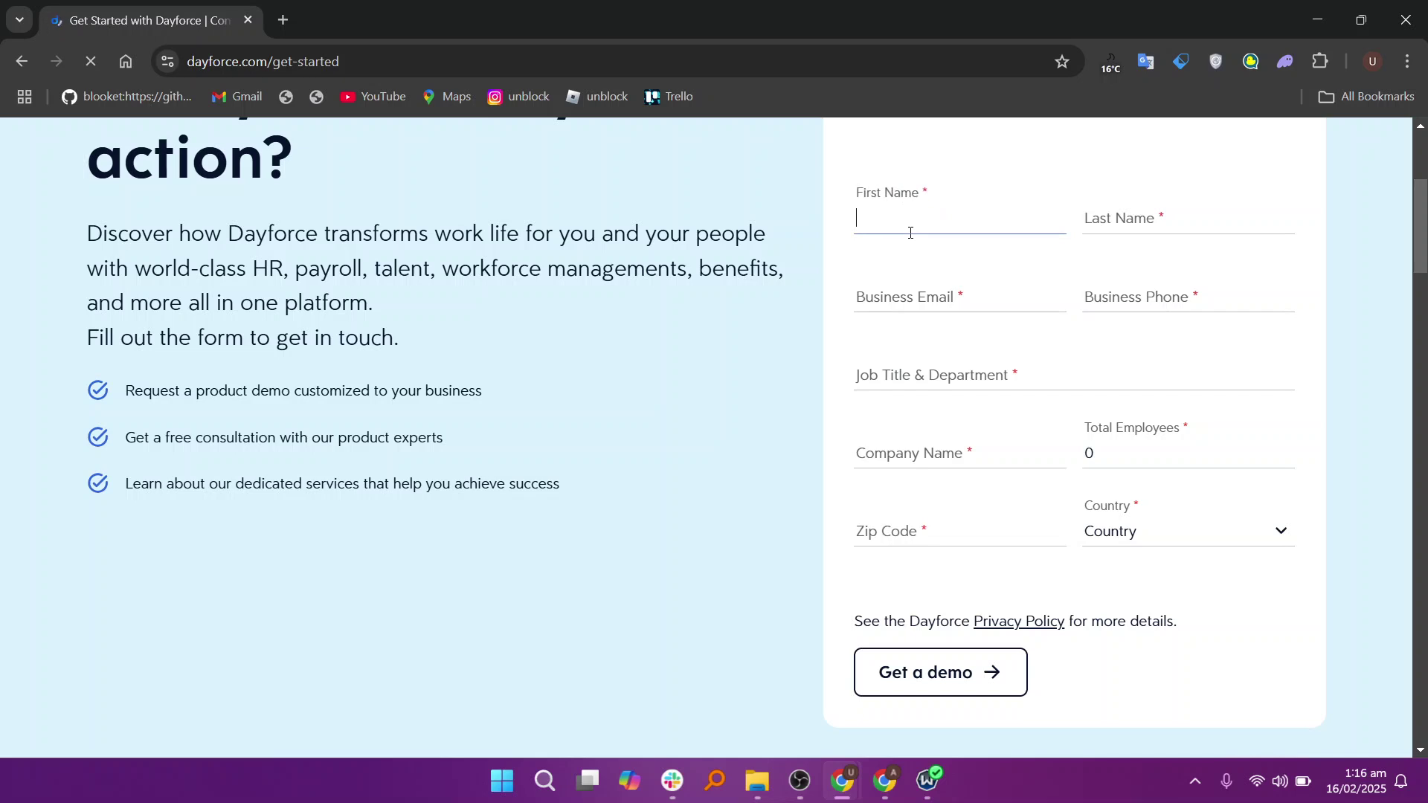
pyautogui.moveTo(943, 219); pyautogui.dragTo(901, 220)
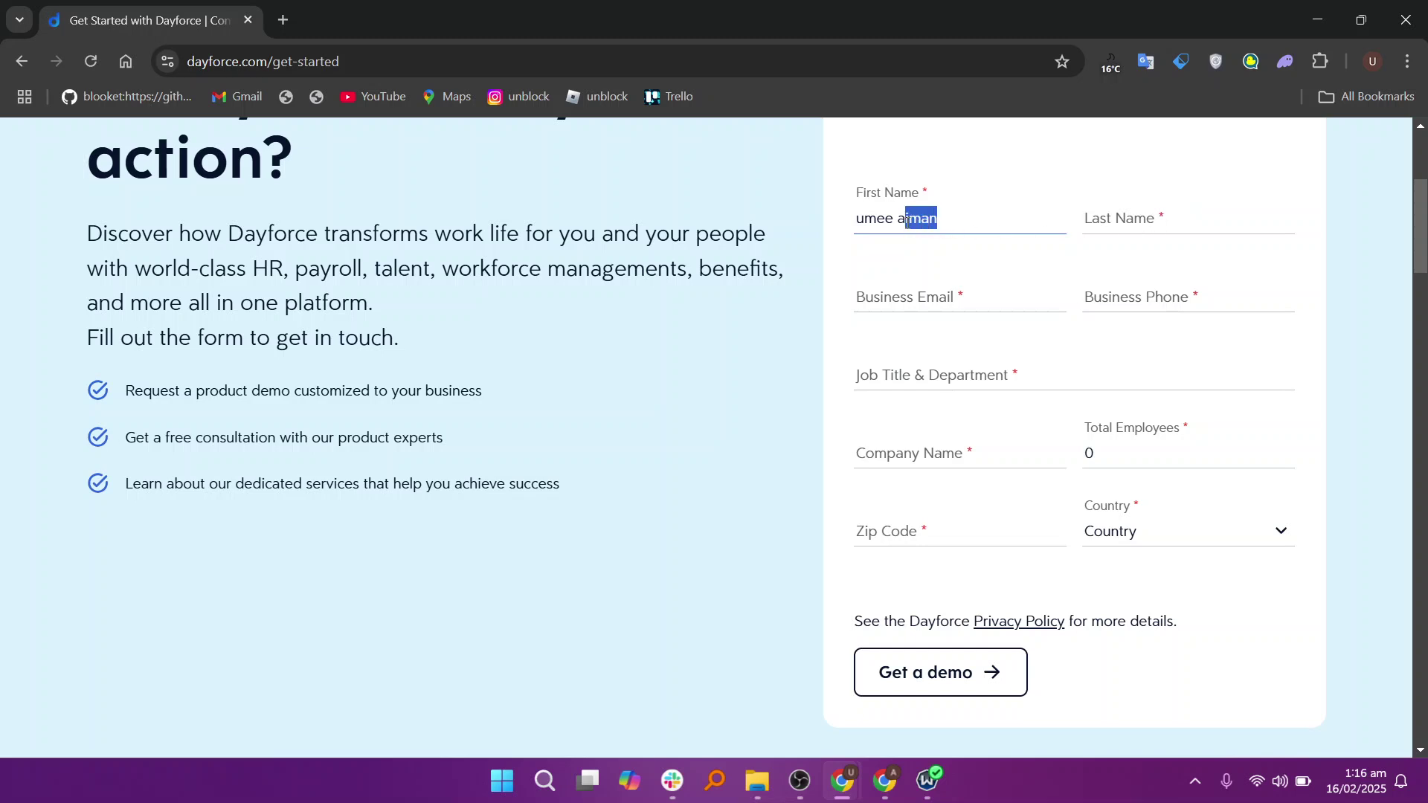
pyautogui.press('BackSpace')
pyautogui.press('BackSpace')
pyautogui.press('BackSpace')
# Enter the last name and business email, then move to the phone field.
pyautogui.click(1113, 217)
pyautogui.write('a')
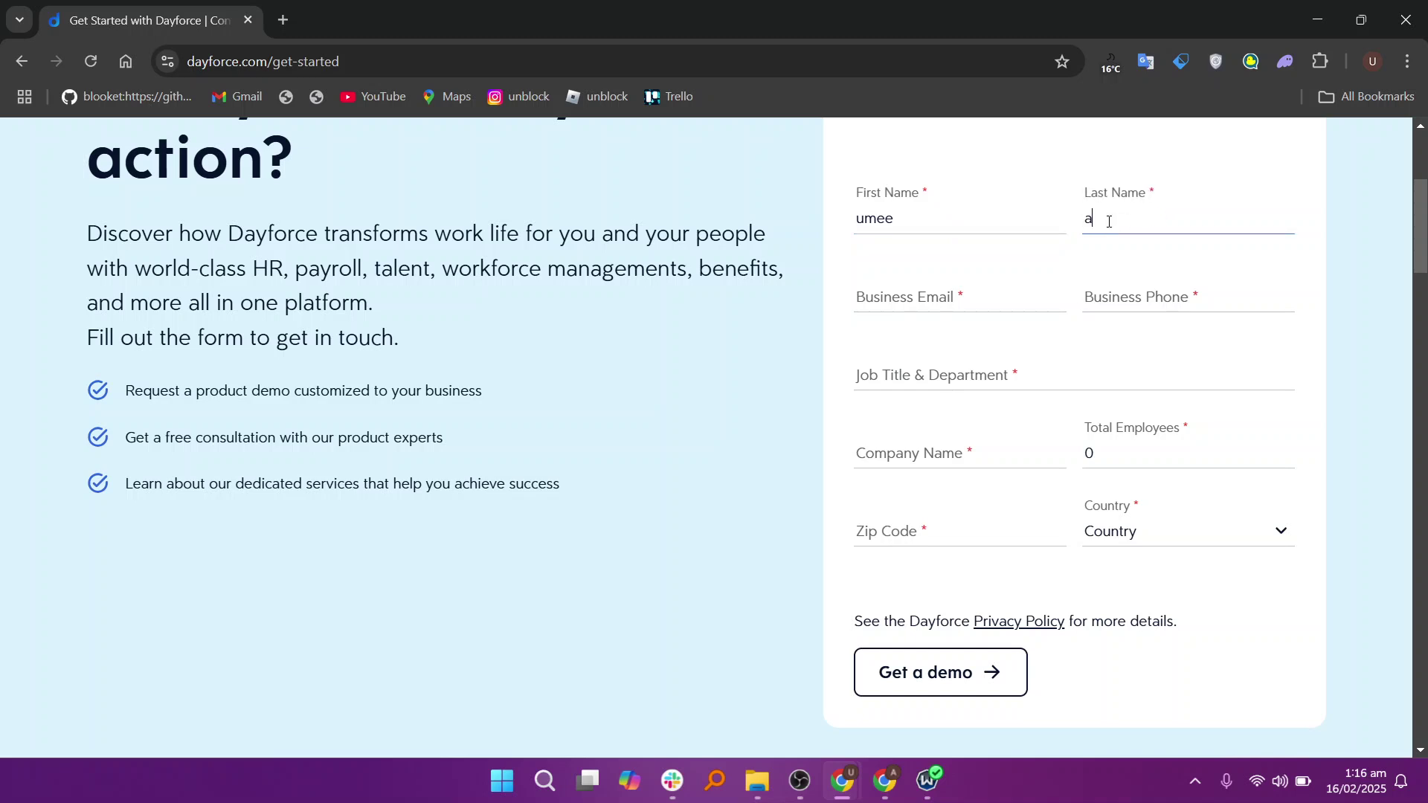
pyautogui.write('iman')
pyautogui.click(955, 297)
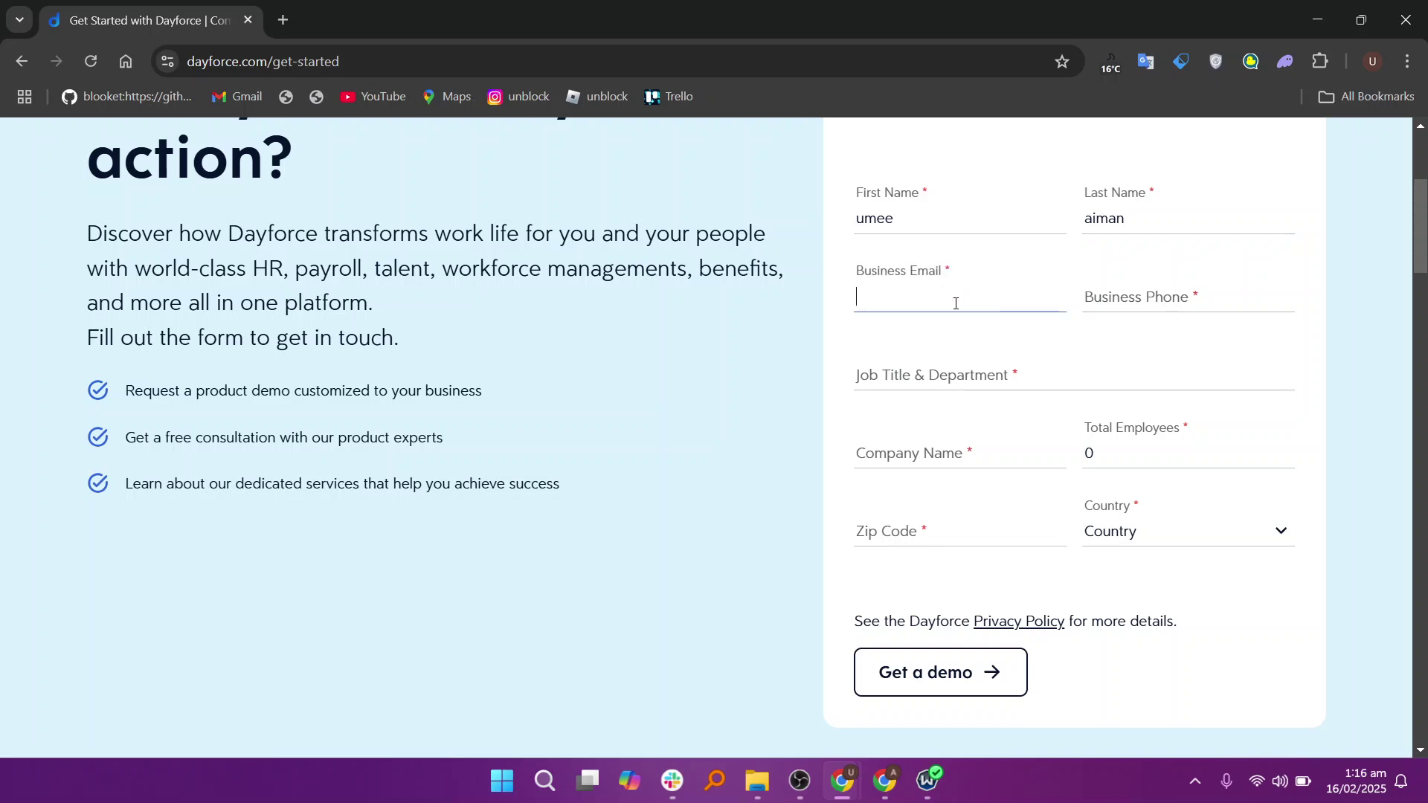
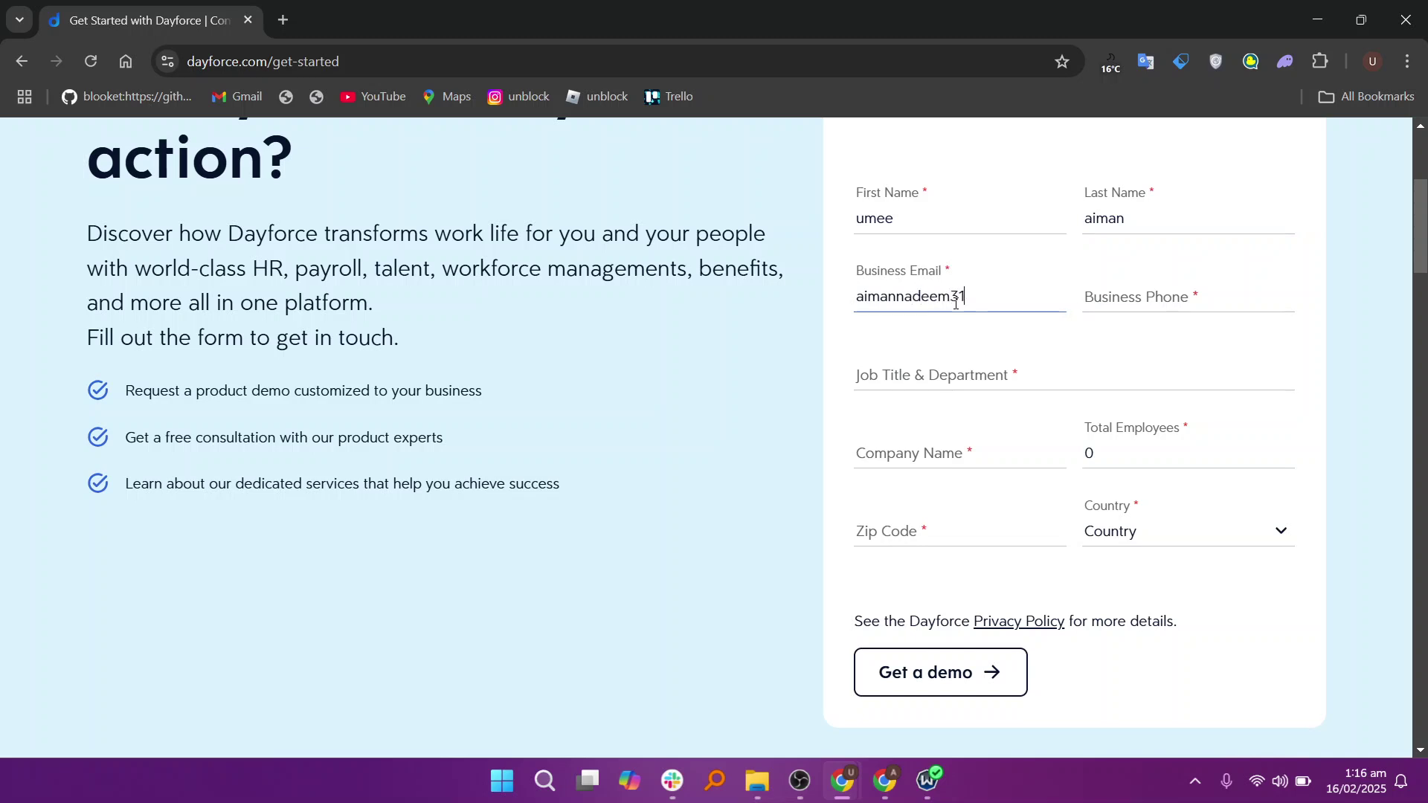
pyautogui.click(1162, 299)
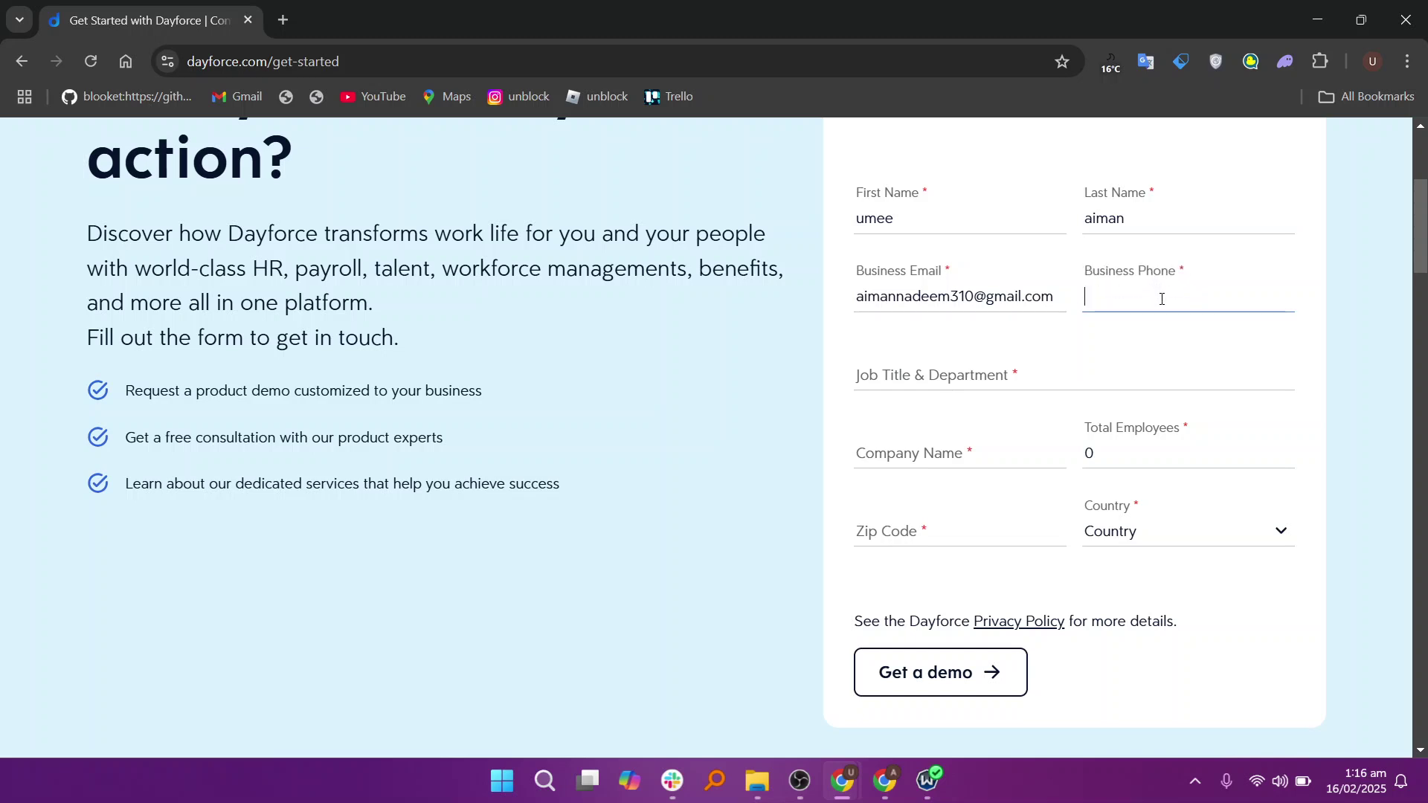
# Raise the Total Employees count from 0 to 20 with the spinner arrow.
pyautogui.click(888, 380)
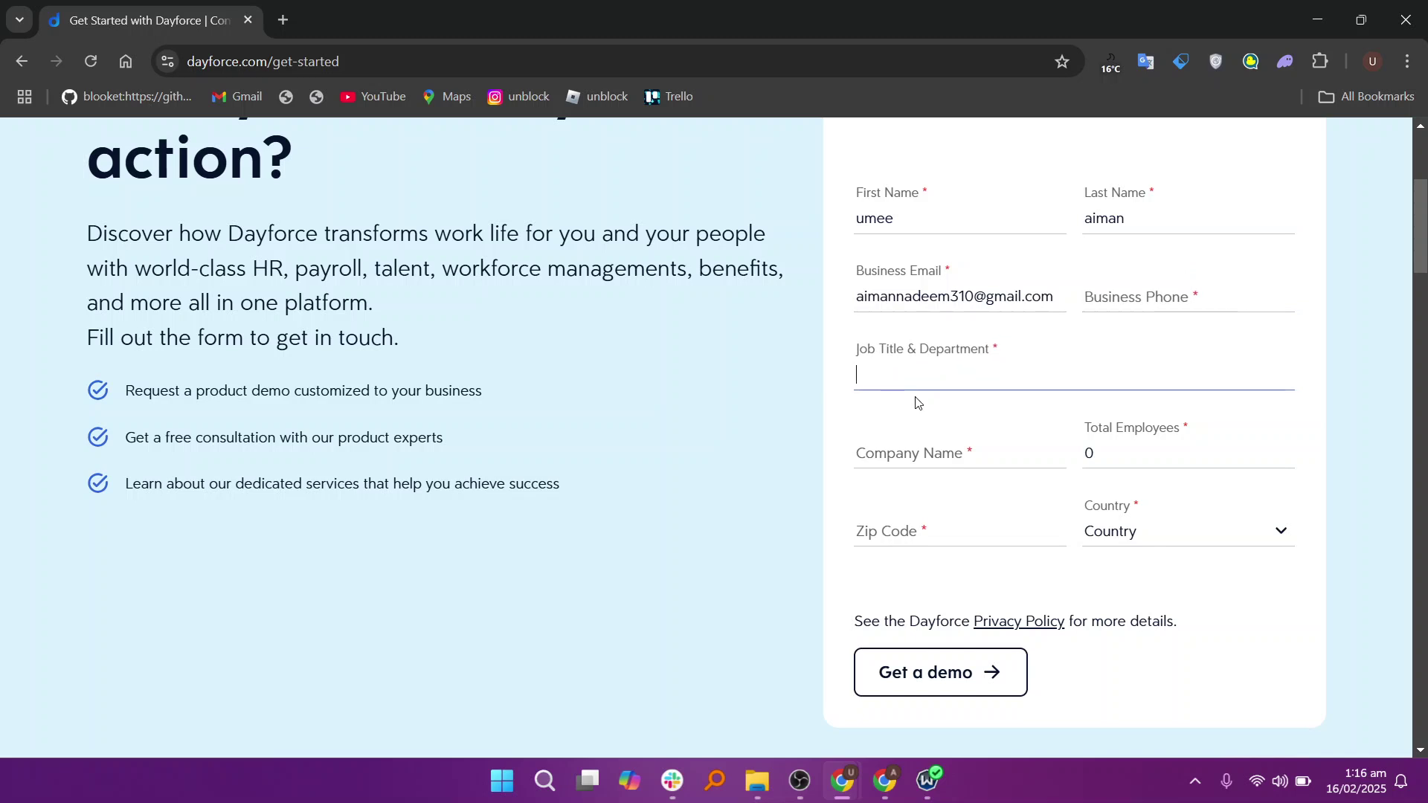
pyautogui.click(915, 446)
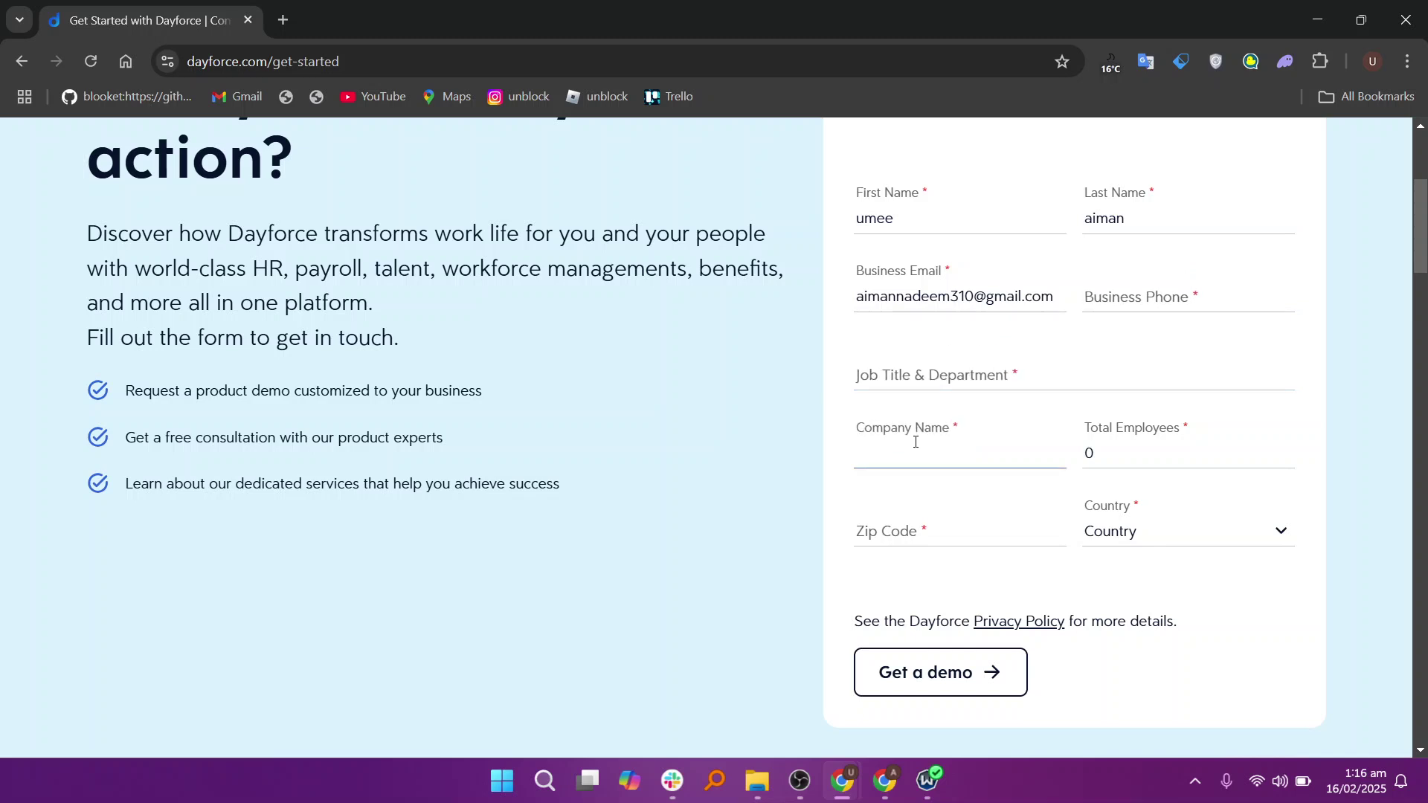
pyautogui.click(1130, 453)
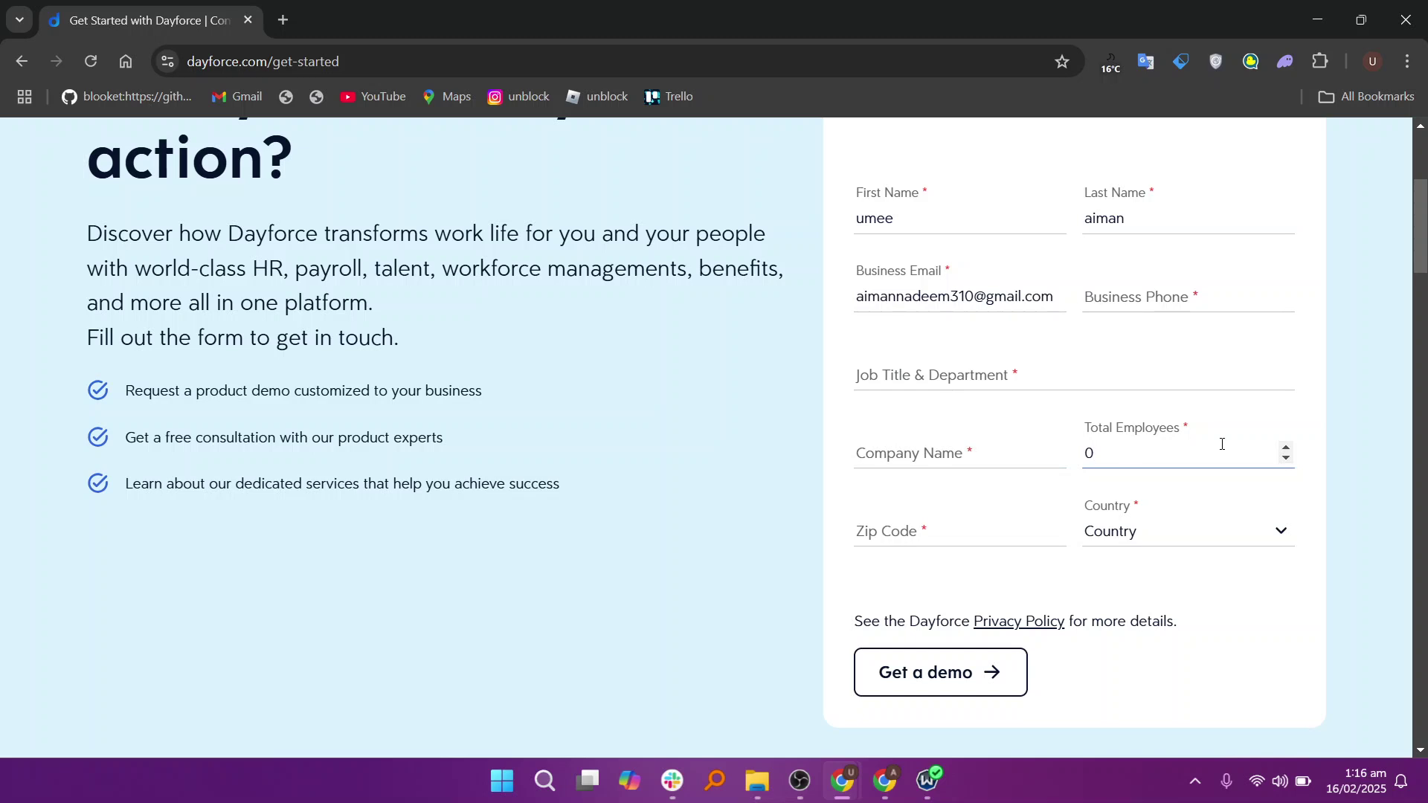
pyautogui.click(1286, 457)
pyautogui.click(1287, 447)
pyautogui.click(1287, 446)
pyautogui.click(1286, 446)
pyautogui.click(1287, 446)
pyautogui.click(1286, 447)
pyautogui.doubleClick(1287, 446)
pyautogui.doubleClick(1286, 447)
pyautogui.click(1287, 446)
pyautogui.click(1287, 446)
pyautogui.click(1287, 446)
pyautogui.click(1287, 447)
# Open and close the Country list without choosing, then proceed to the Schedule a Demo page.
pyautogui.click(947, 525)
pyautogui.click(1132, 534)
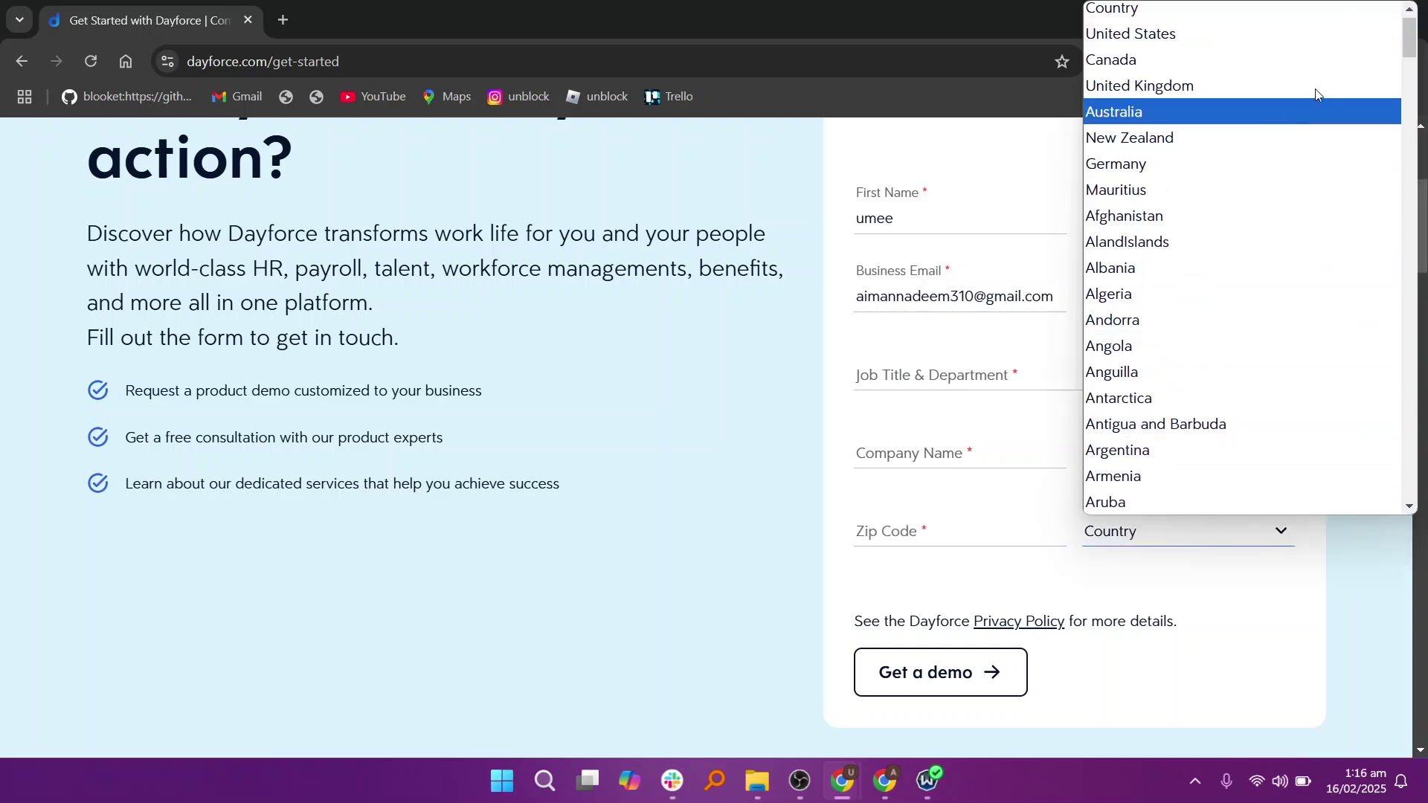
pyautogui.moveTo(1409, 34); pyautogui.dragTo(1411, 212)
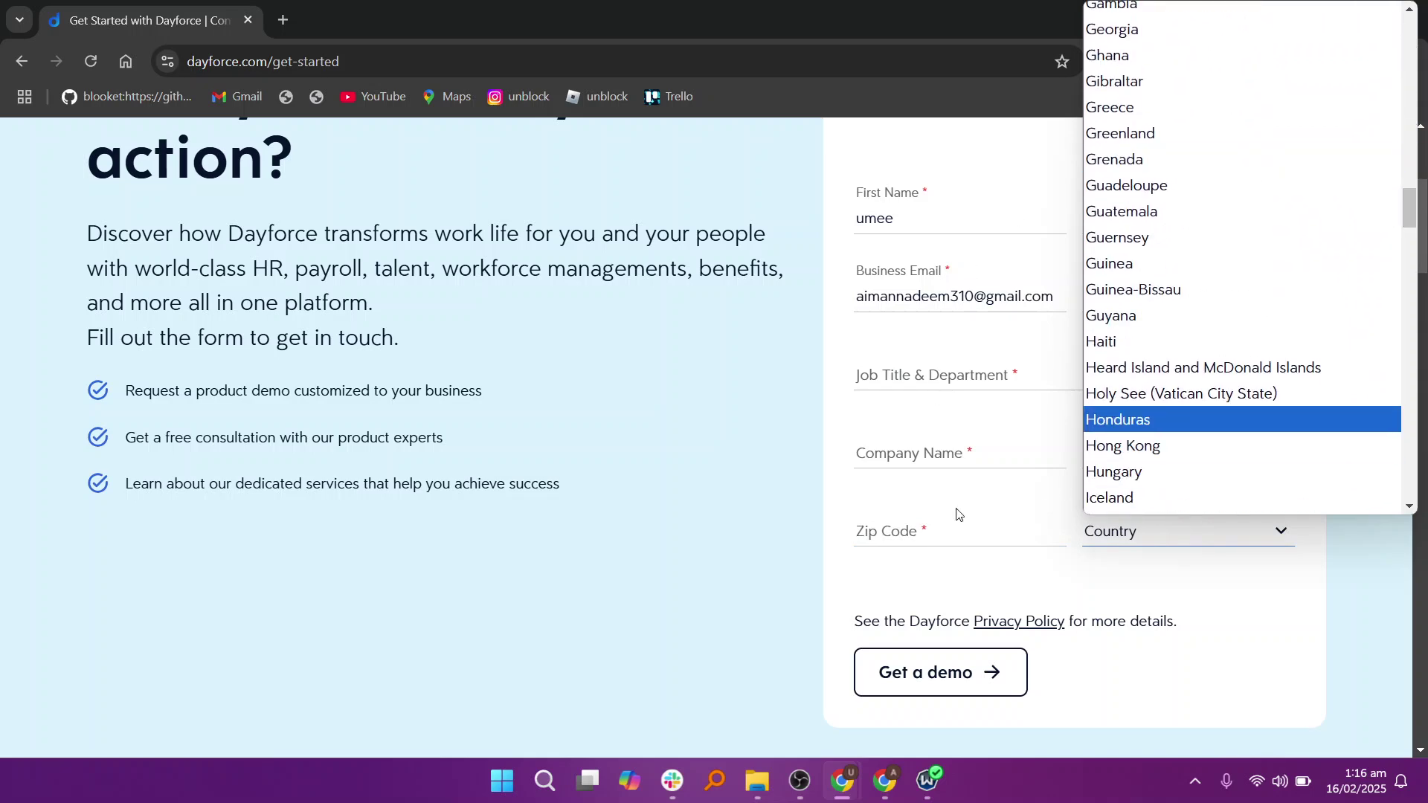
pyautogui.click(1238, 583)
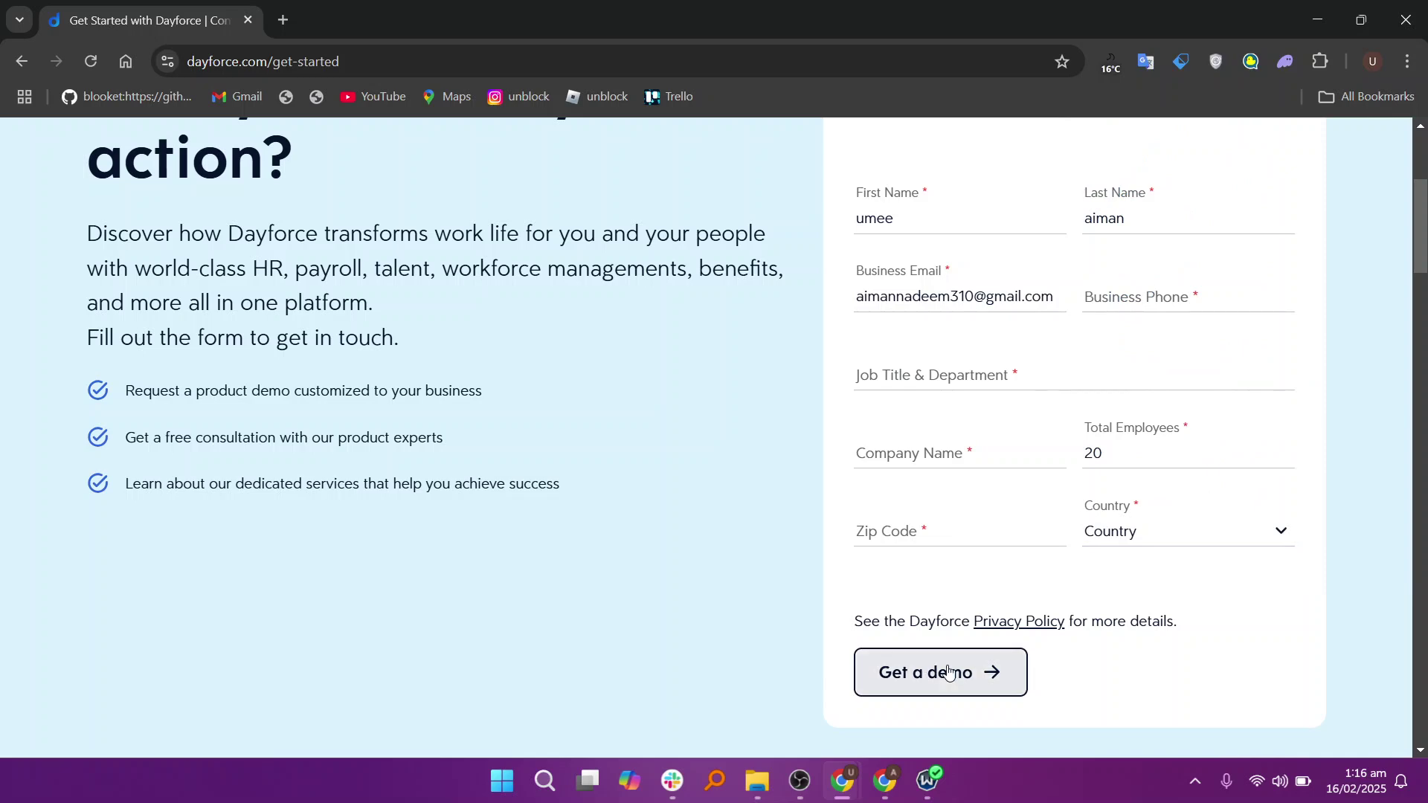
pyautogui.click(798, 780)
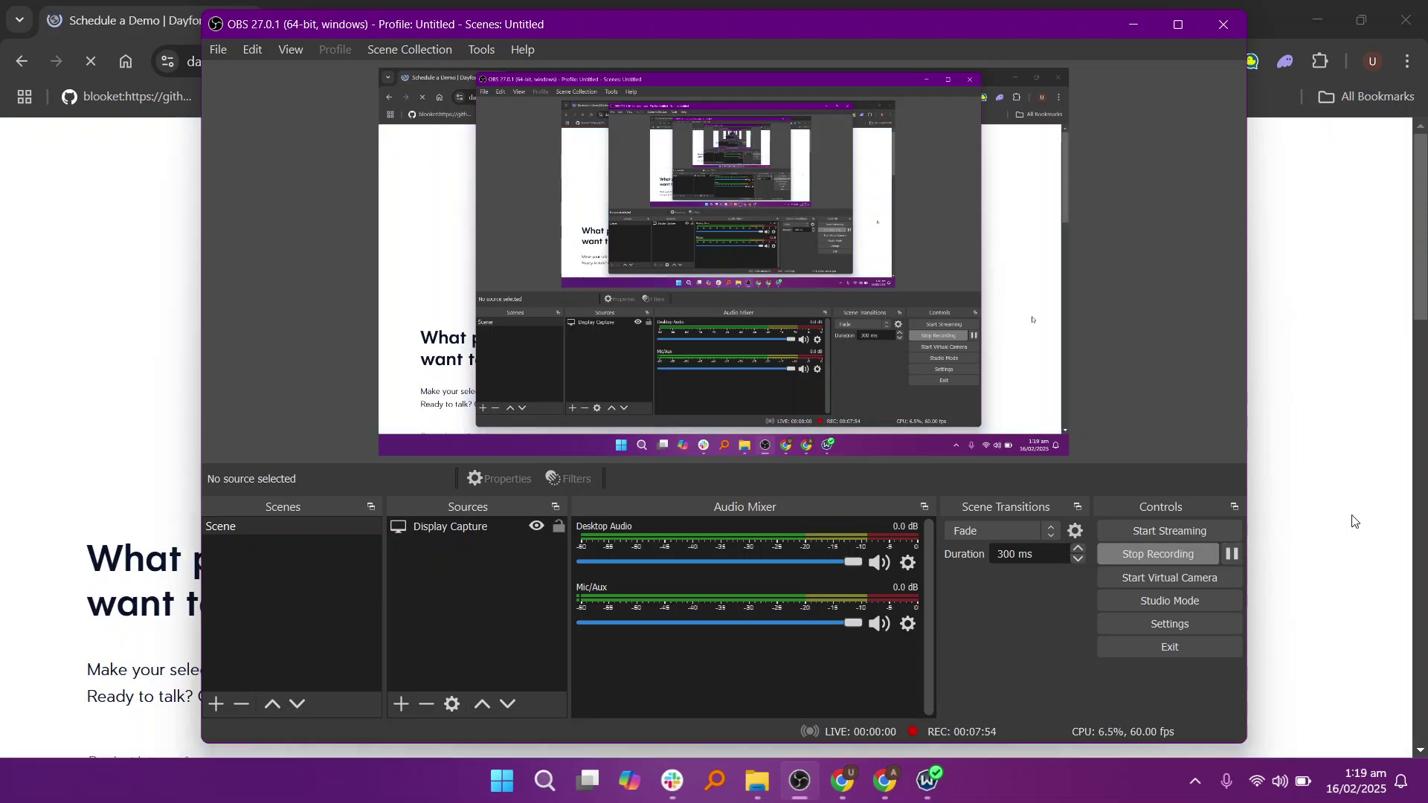
# Open the Product Interest dropdown on the 'One more step' page.
pyautogui.click(1353, 522)
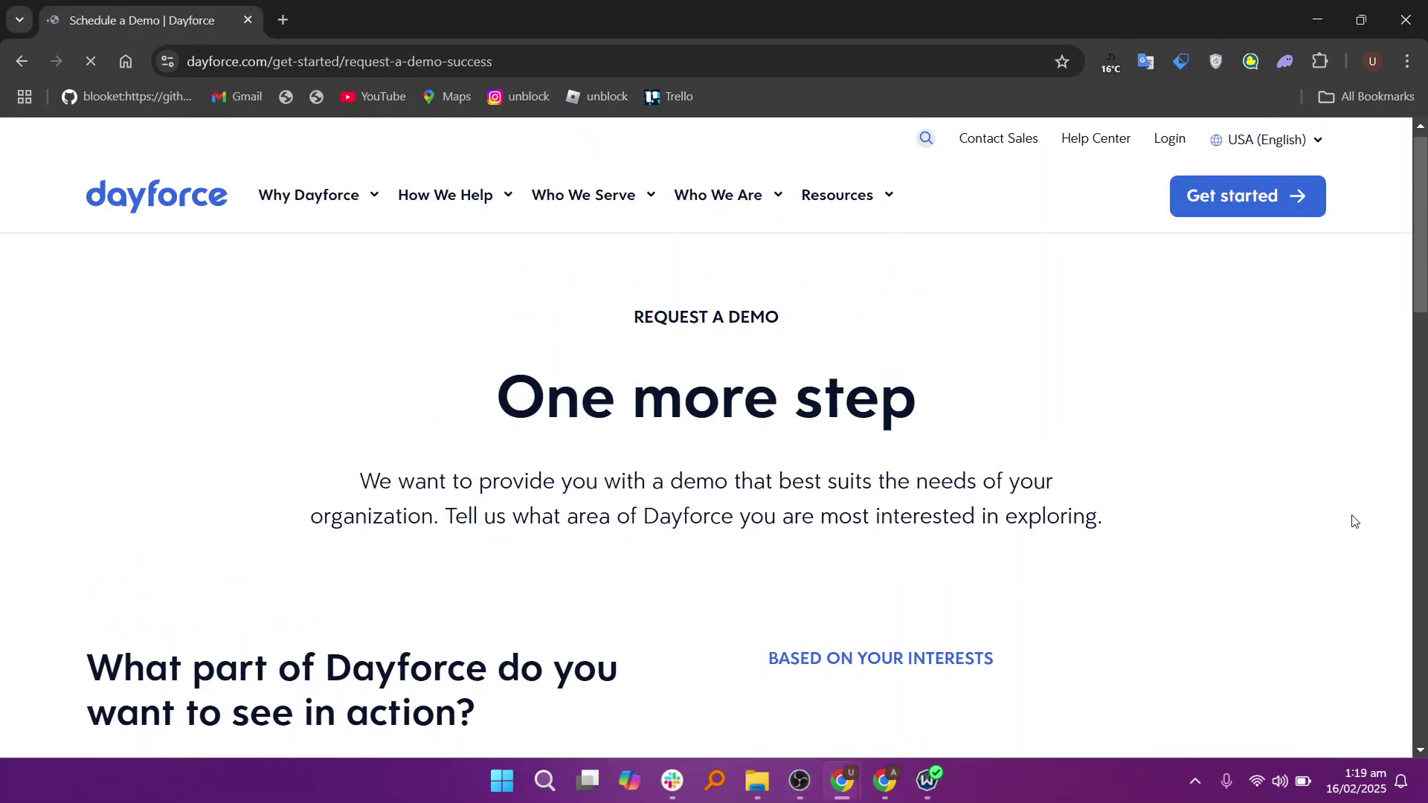
pyautogui.scroll(-2, 1353, 521)
pyautogui.scroll(-2, 1354, 522)
pyautogui.scroll(-2, 1353, 520)
pyautogui.scroll(-2, 1353, 520)
pyautogui.scroll(-1, 1354, 521)
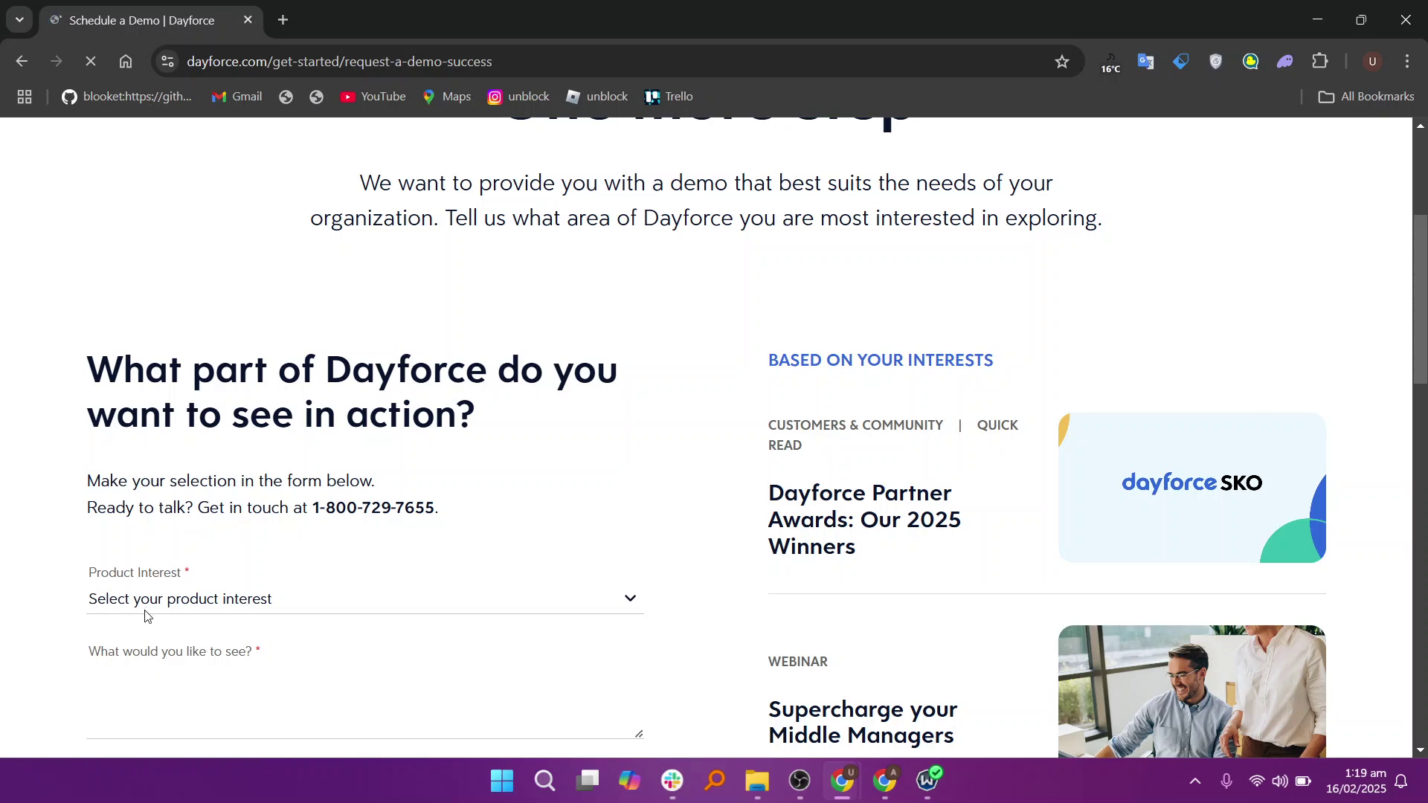
pyautogui.click(225, 603)
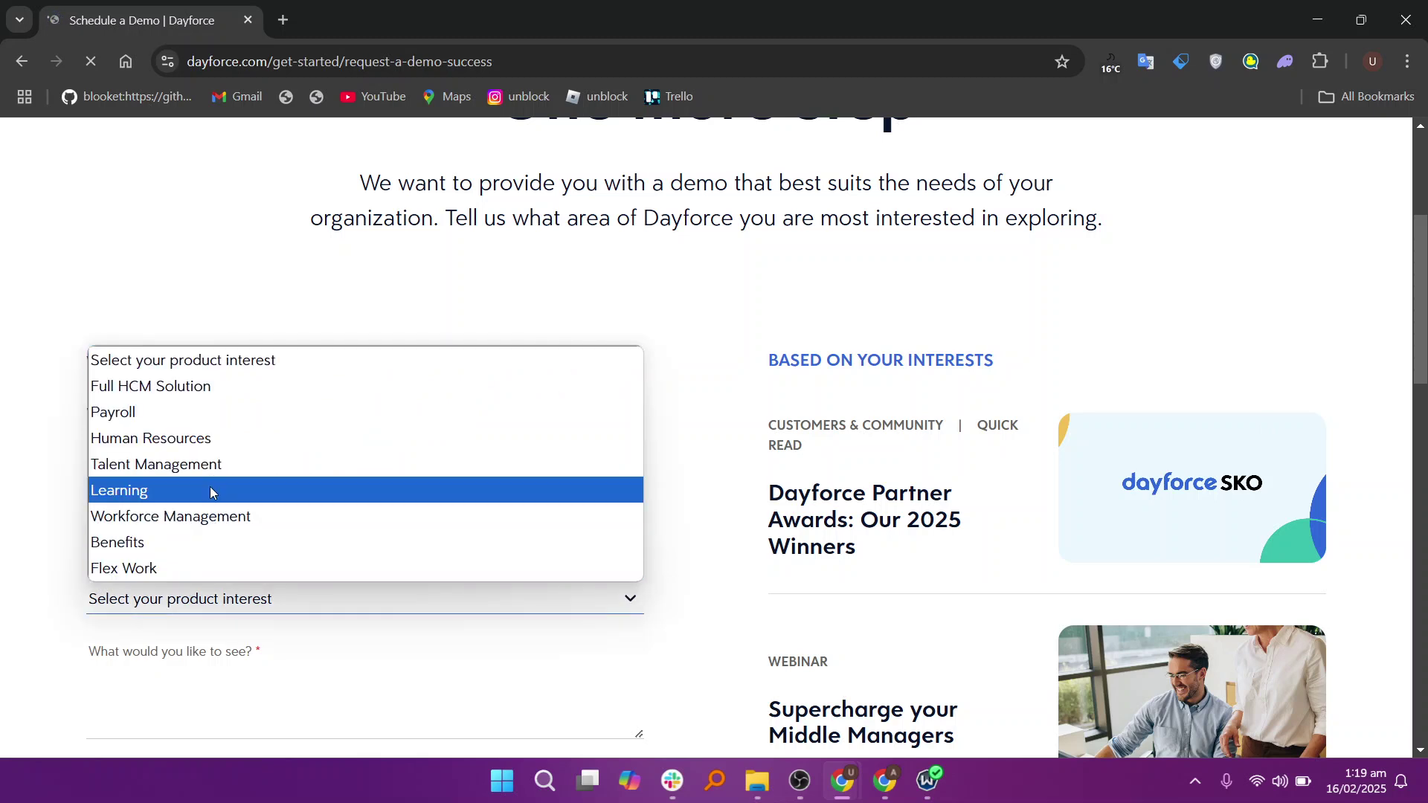
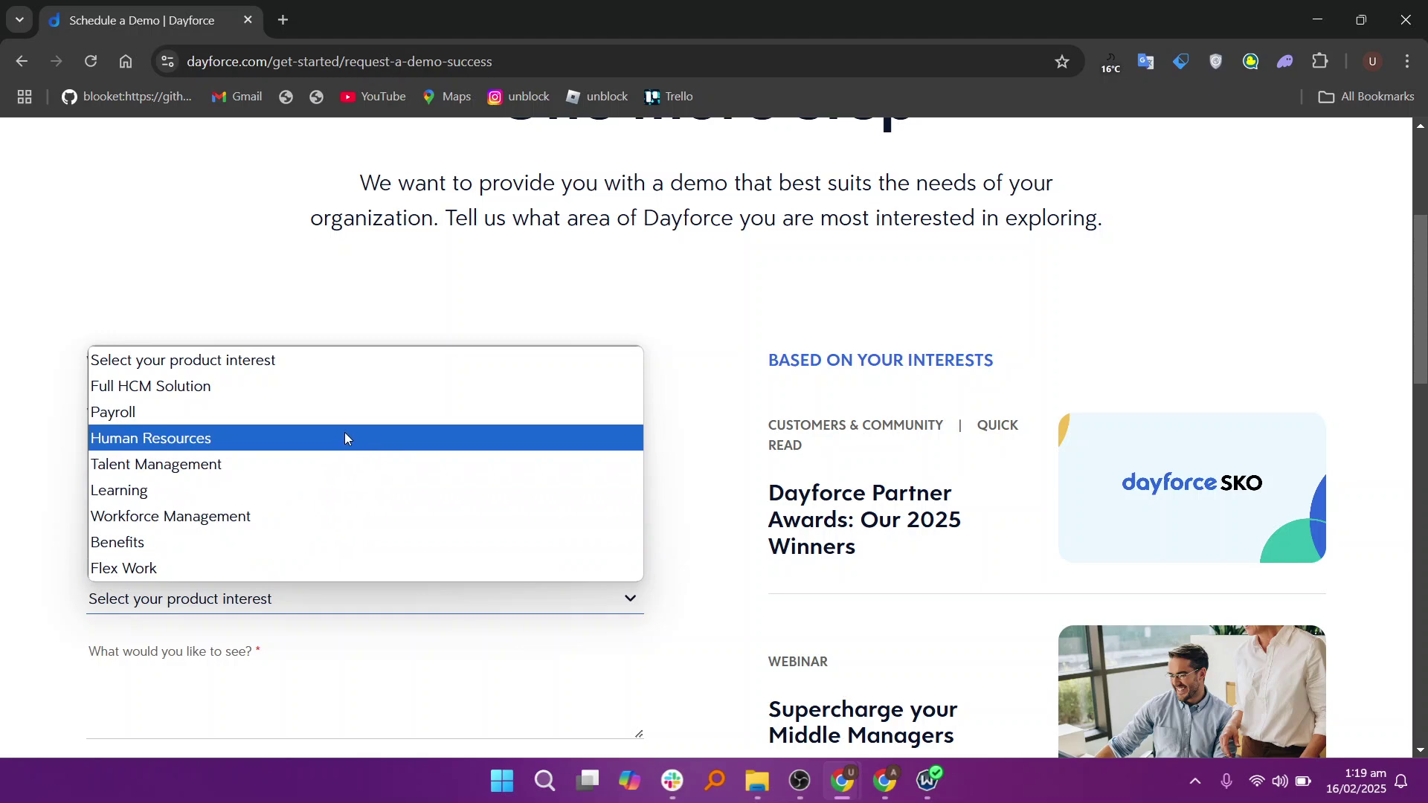
# Choose Payroll in the Product Interest dropdown of the demo follow-up form.
pyautogui.click(349, 411)
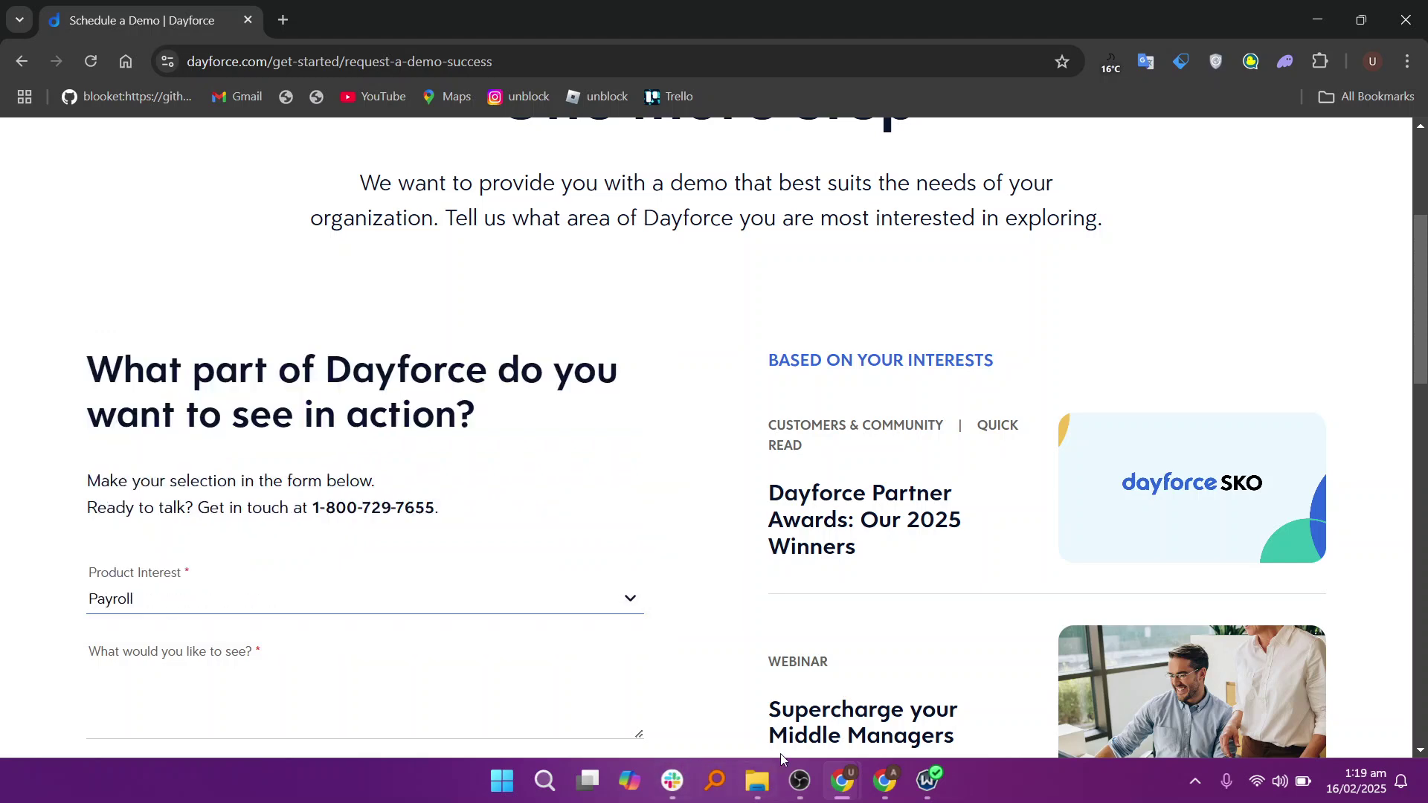